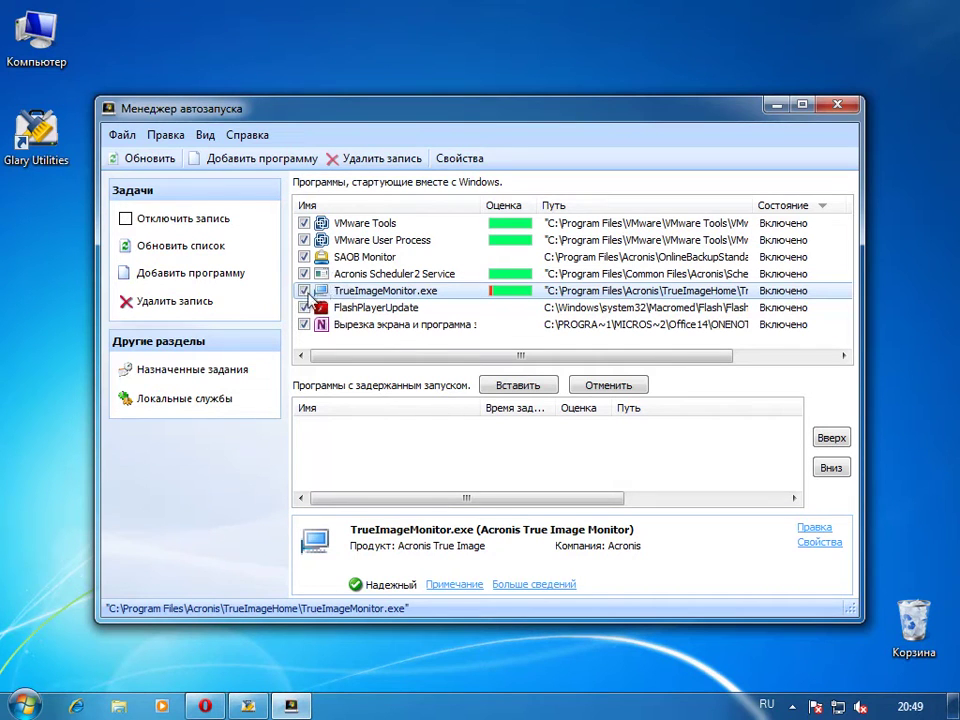
Disable TrueImageMonitor.exe in the Windows startup list and enable it again
click(304, 290)
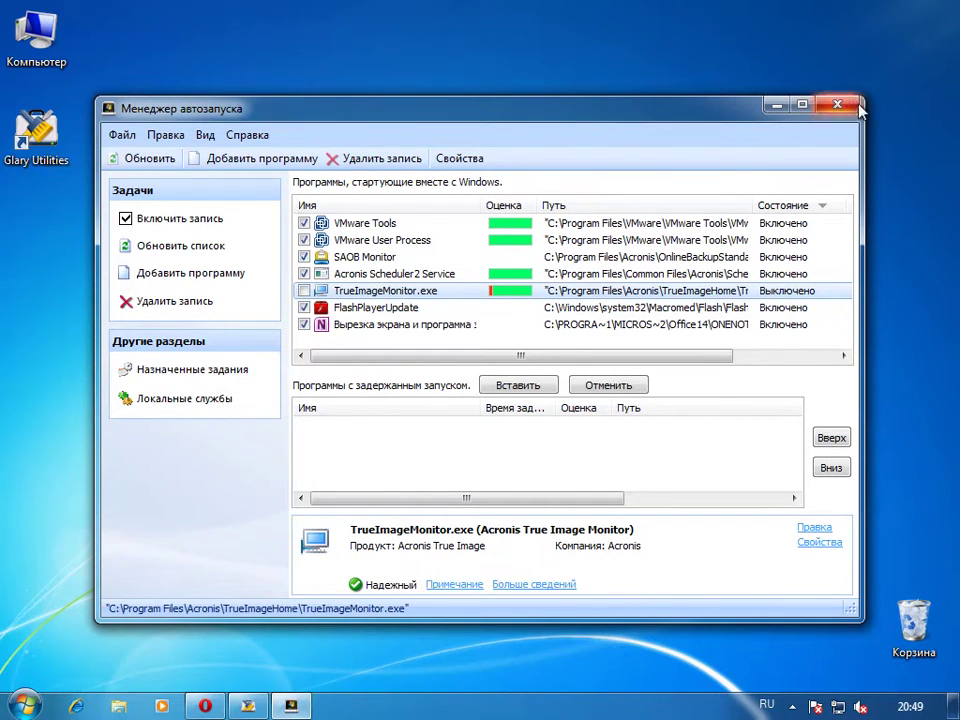
click(304, 290)
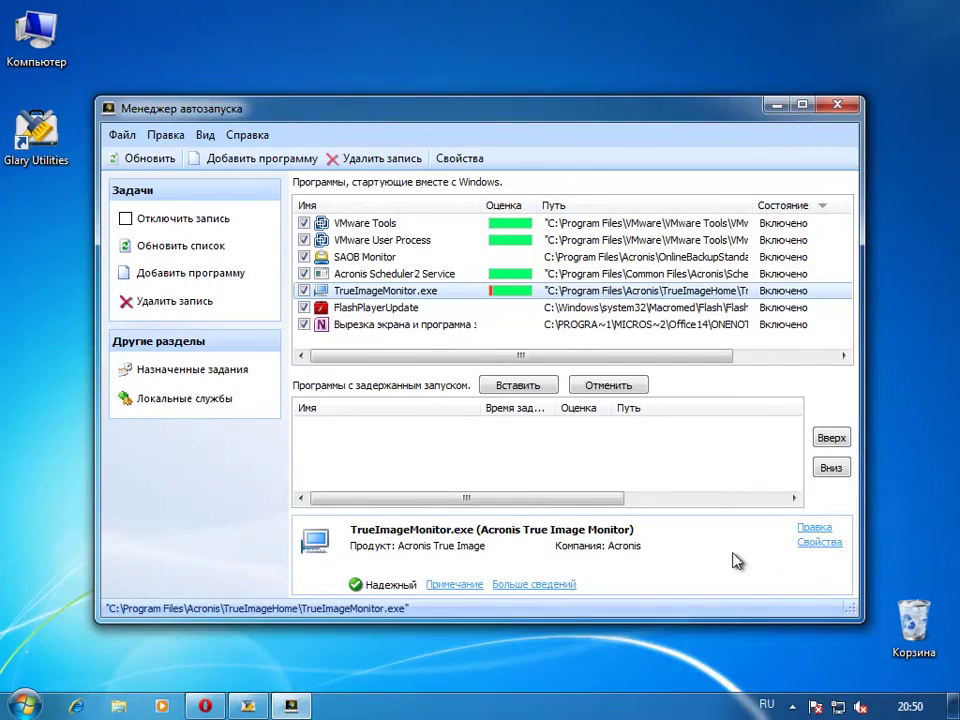
View the file properties of the TrueImageMonitor.exe startup entry, and close the startup manager
click(810, 544)
drag(675, 126, 351, 105)
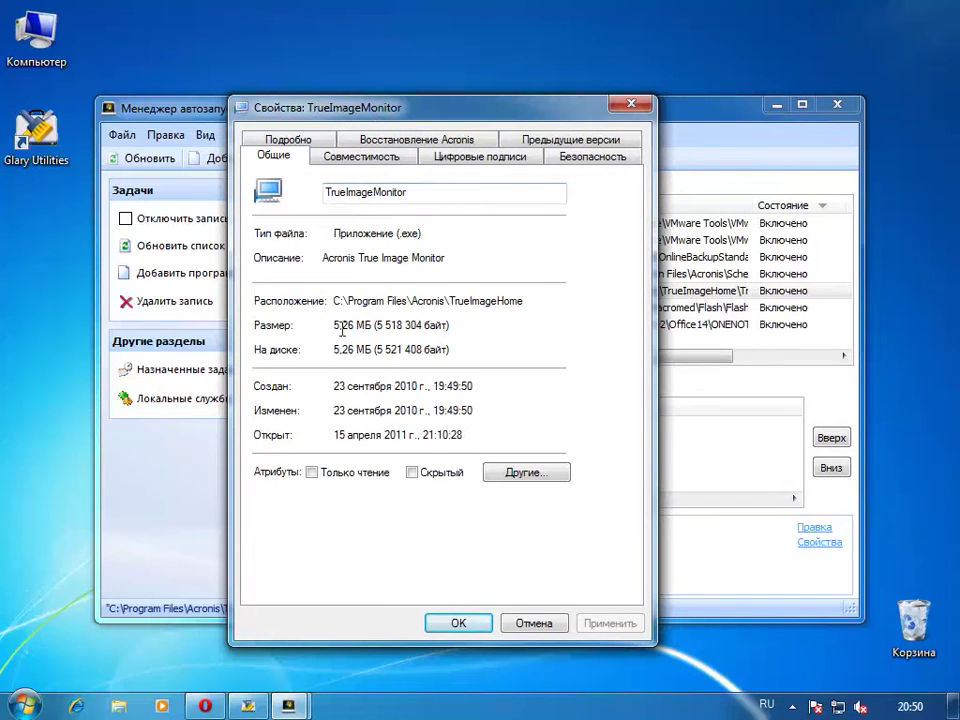
click(535, 623)
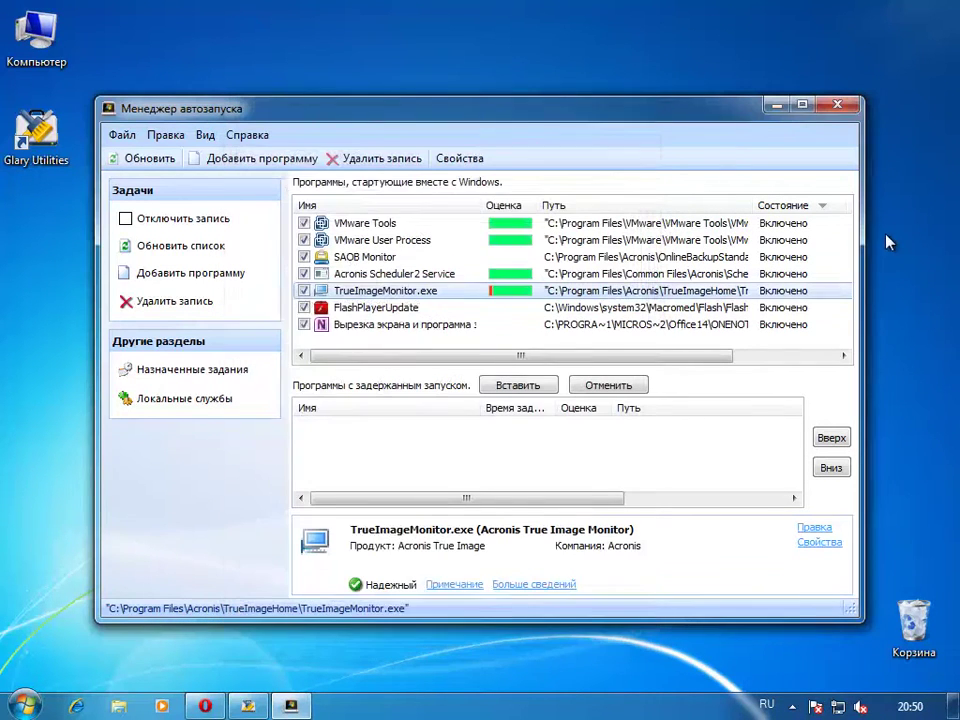
click(838, 104)
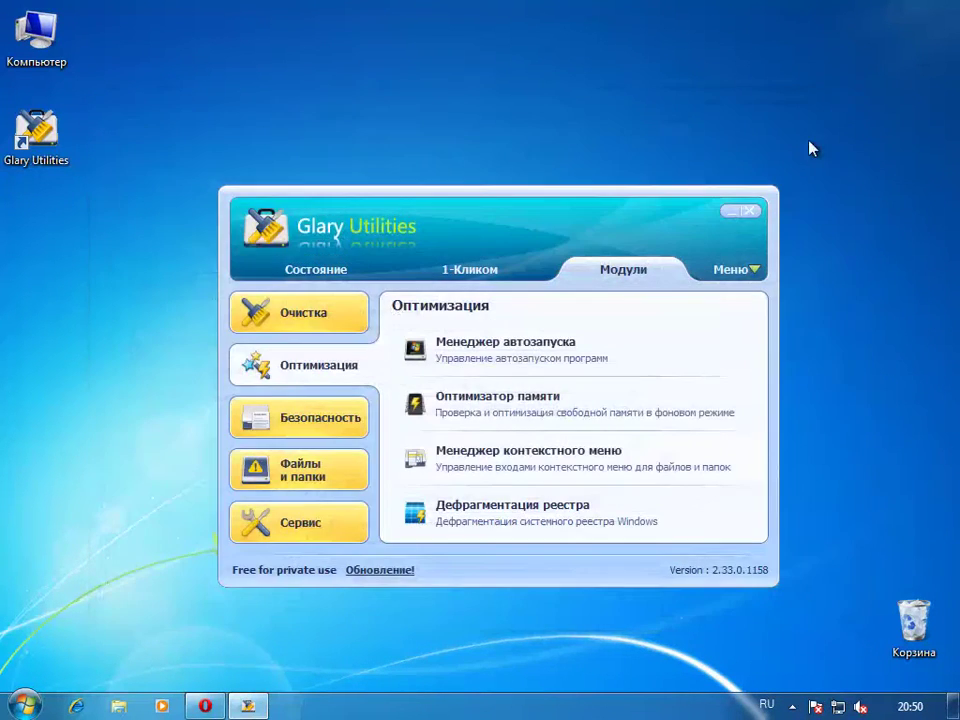
Open the memory optimizer and examine its auto-optimization memory limits, CPU condition and option for loading at Windows startup
click(585, 408)
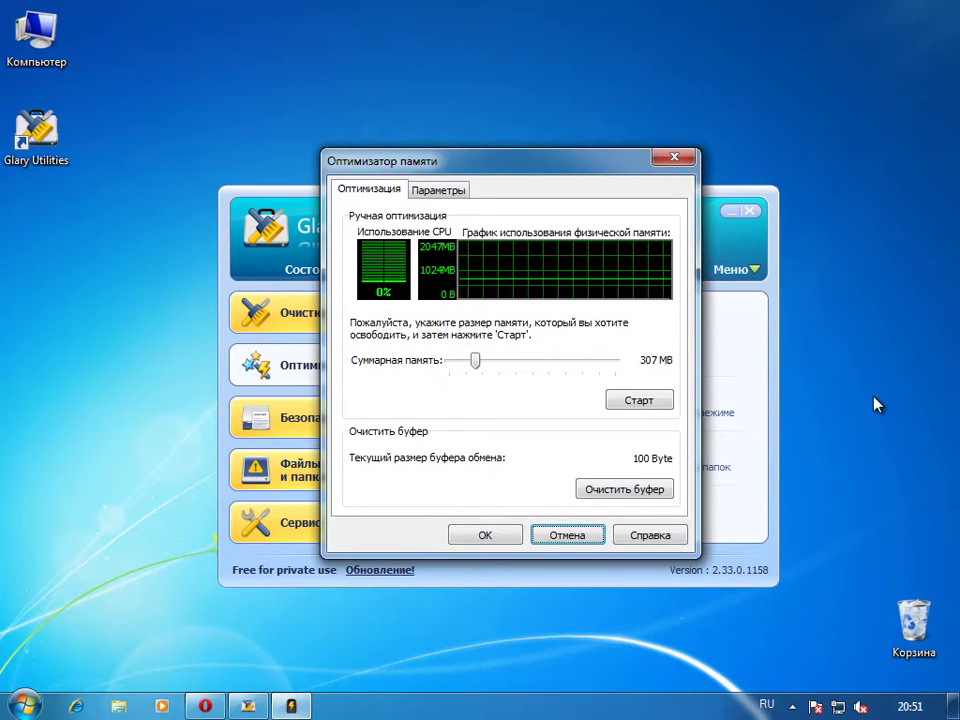
click(456, 189)
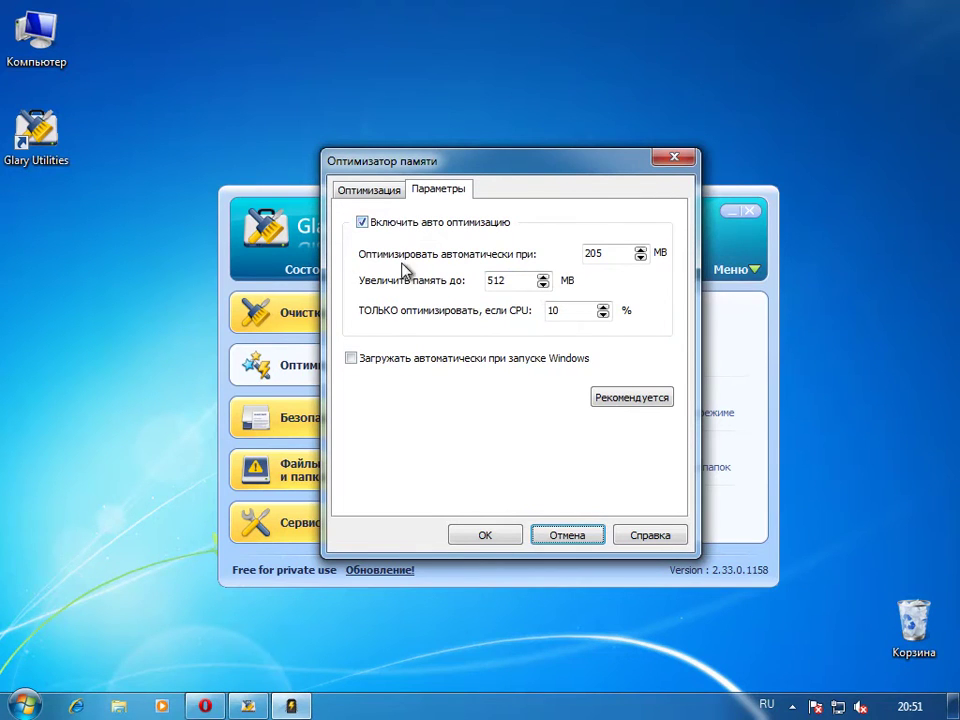
double_click(595, 254)
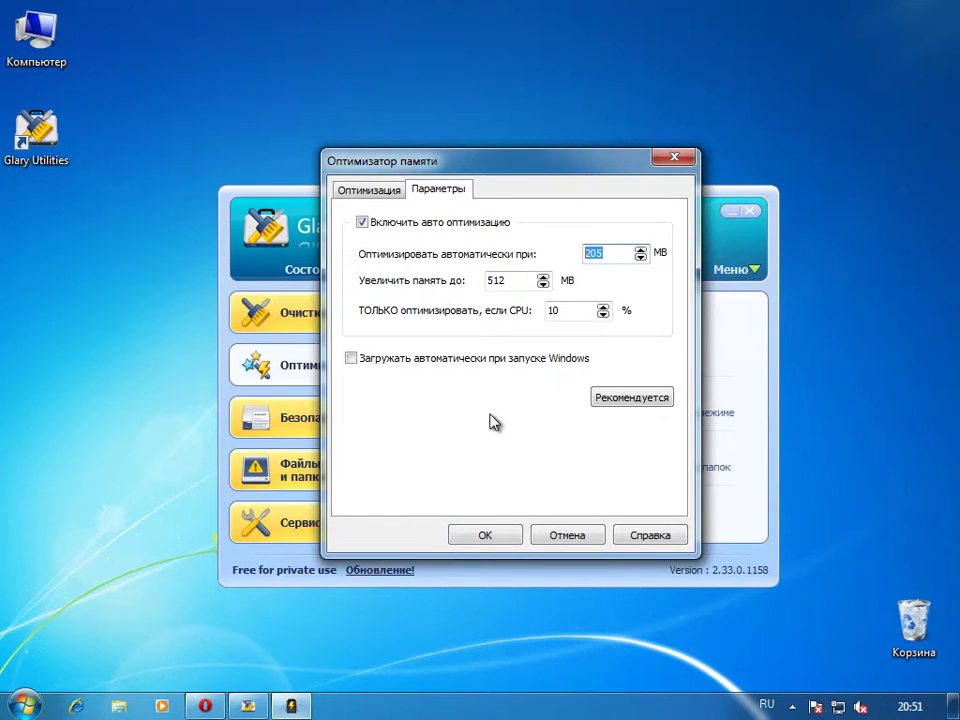
double_click(500, 280)
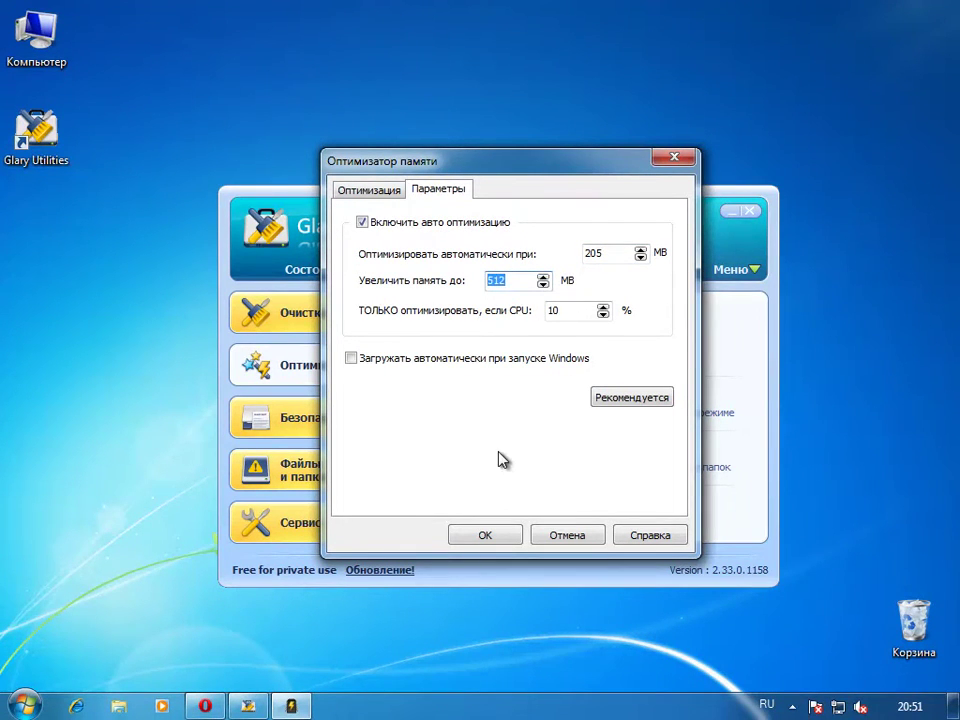
double_click(556, 311)
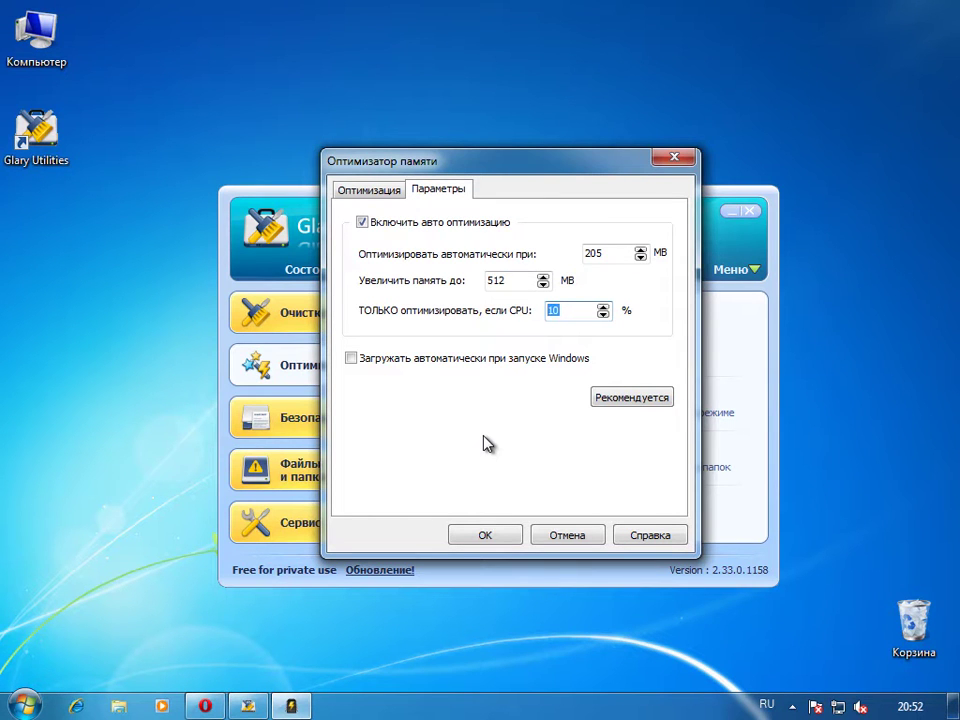
click(369, 363)
click(418, 362)
Set the amount of memory to free to 341 MB and start the manual optimization
click(374, 195)
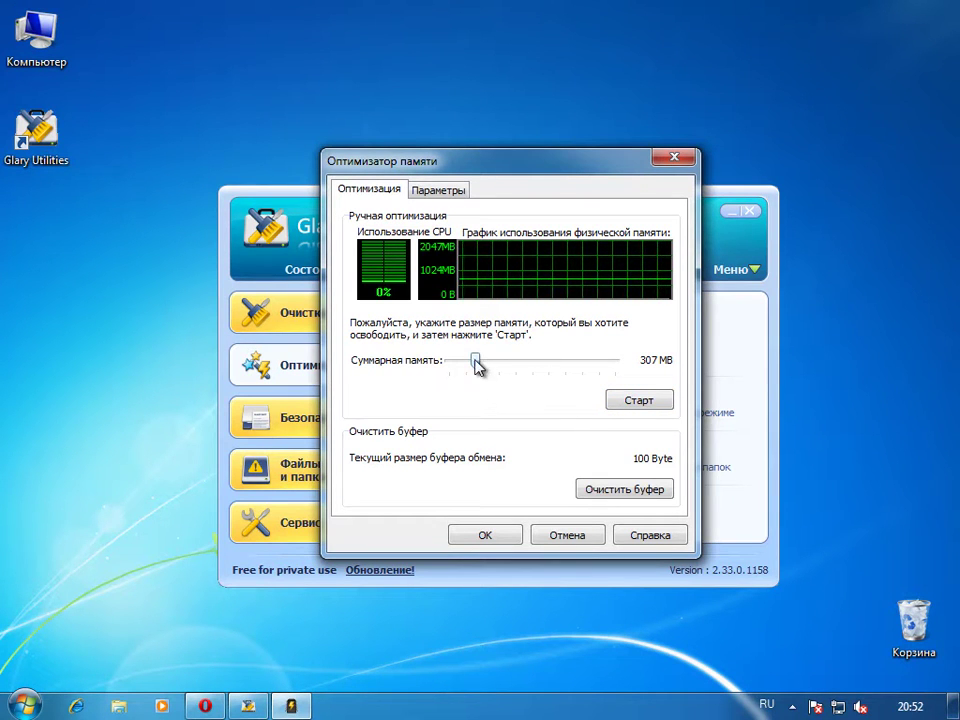
drag(476, 362, 480, 367)
click(634, 400)
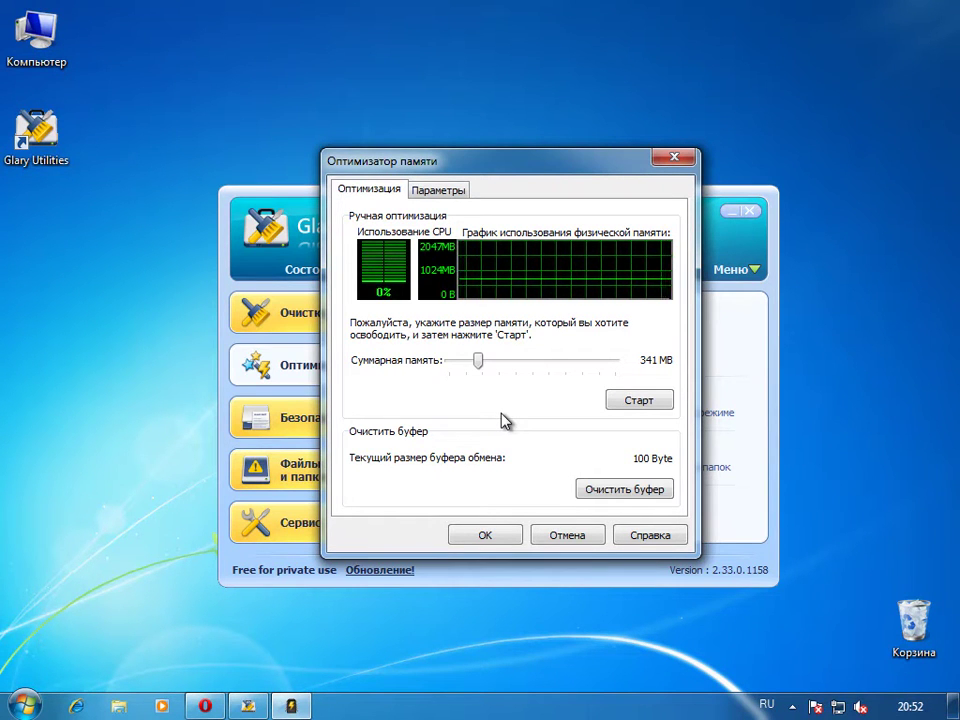
Try the memory optimizer's option to load automatically at Windows startup, and close the optimizer without saving
click(428, 199)
click(425, 360)
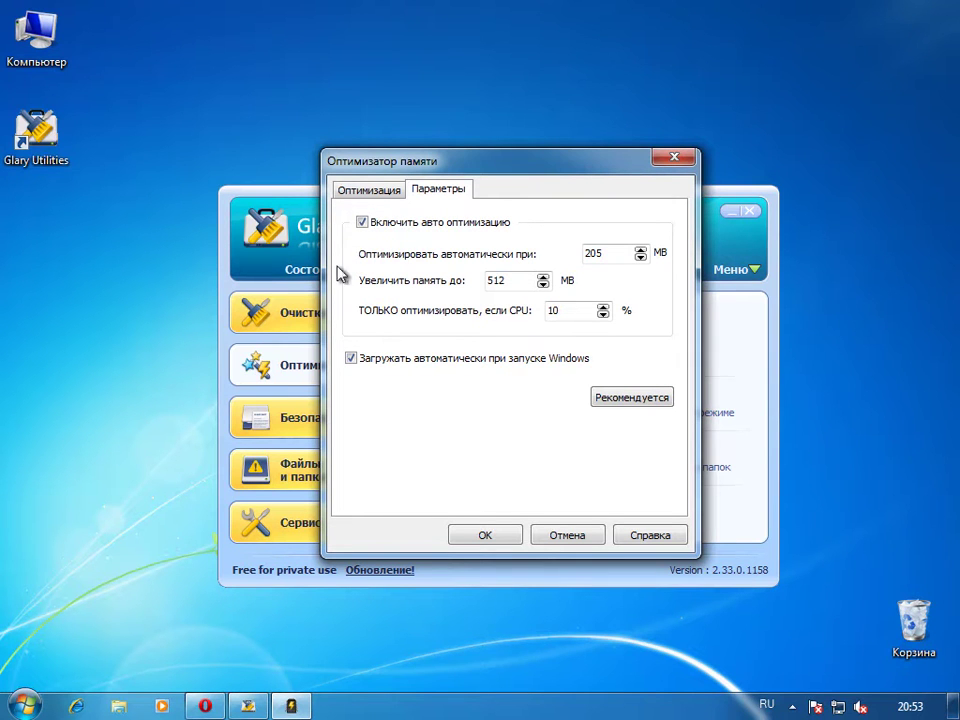
click(393, 367)
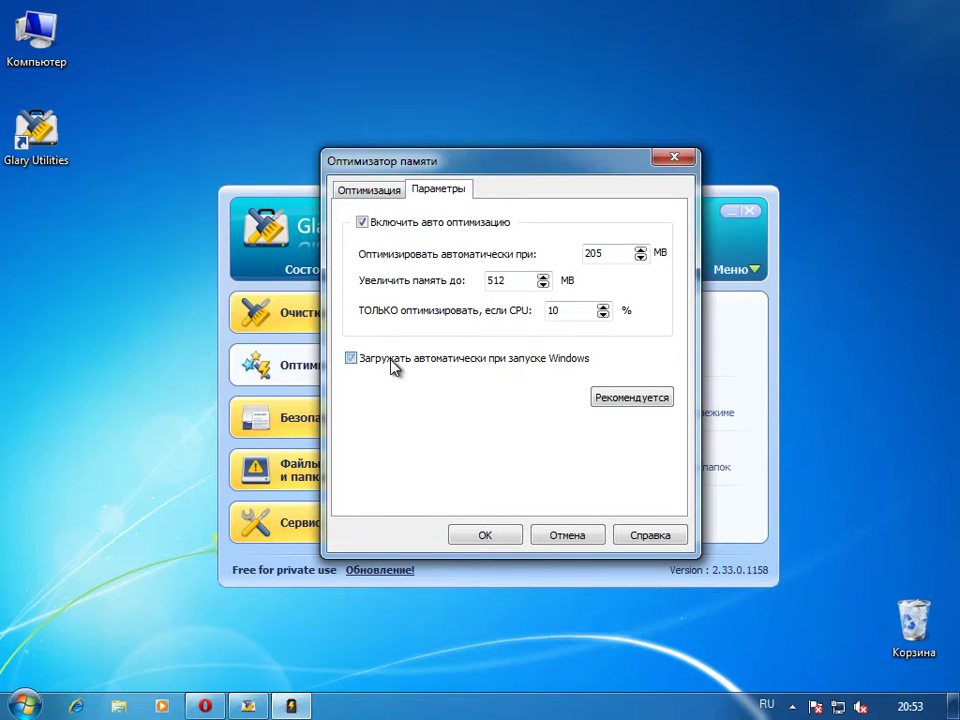
click(370, 190)
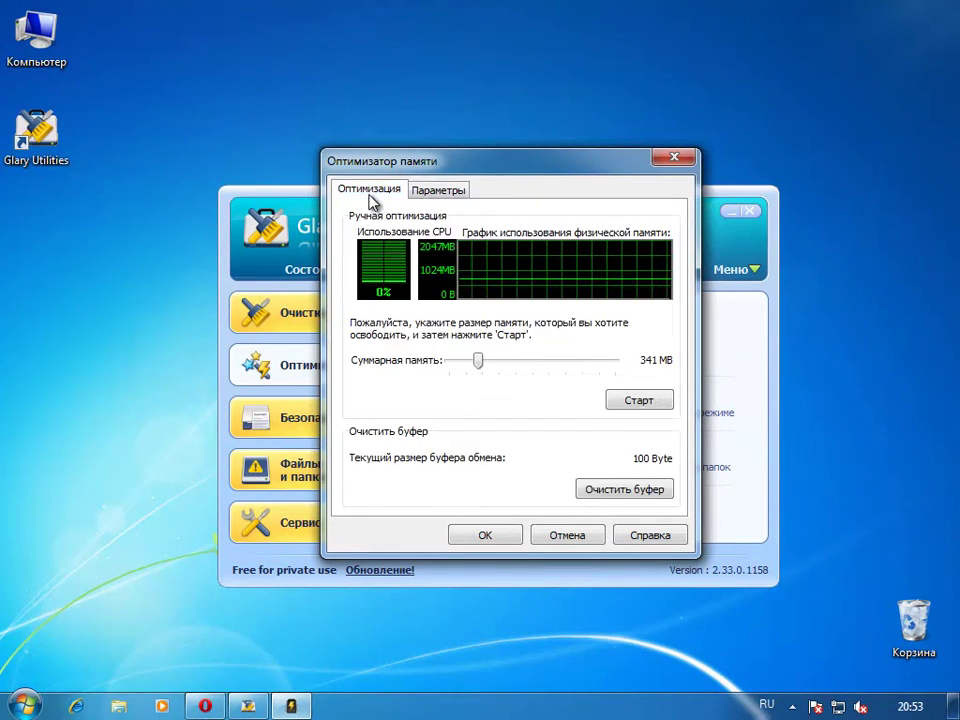
click(567, 537)
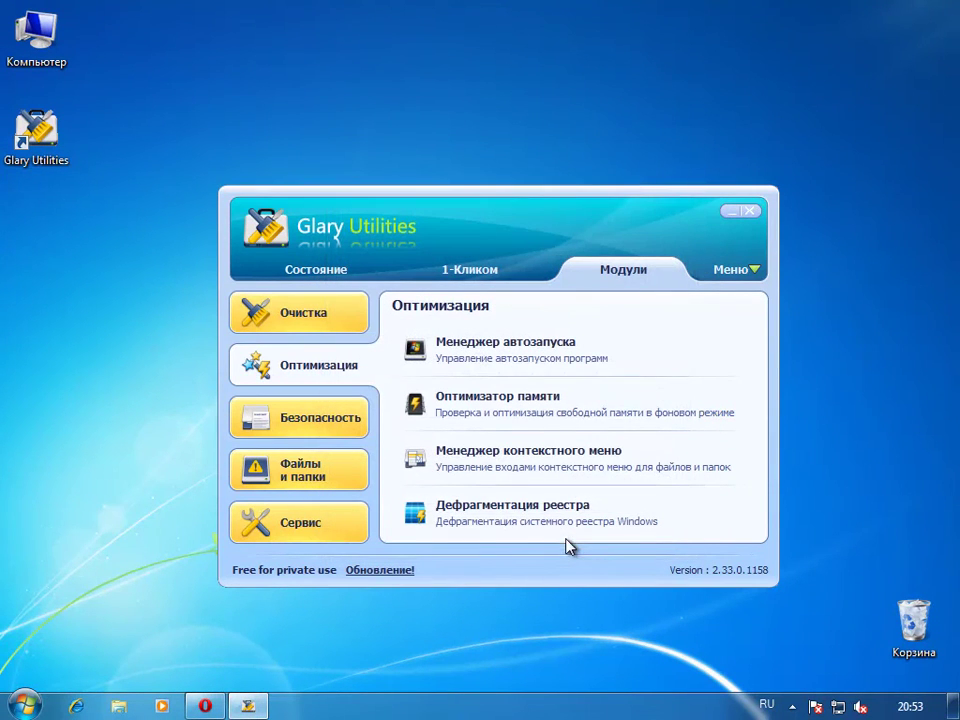
Open the context menu manager and look through its "Новый" and "Отправить" entries
click(561, 467)
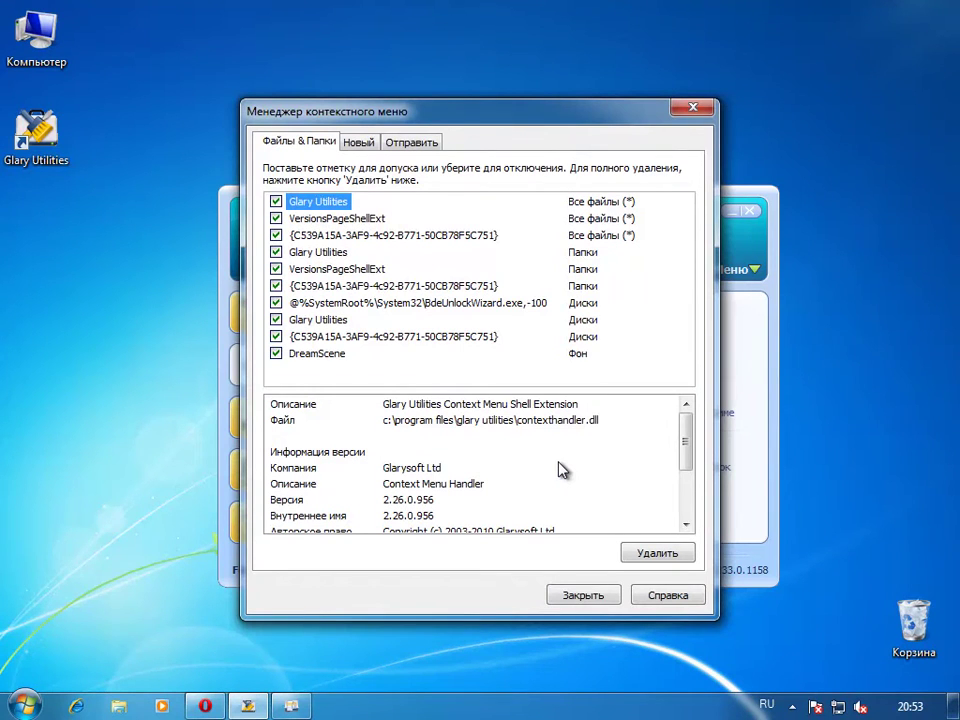
click(362, 142)
click(430, 144)
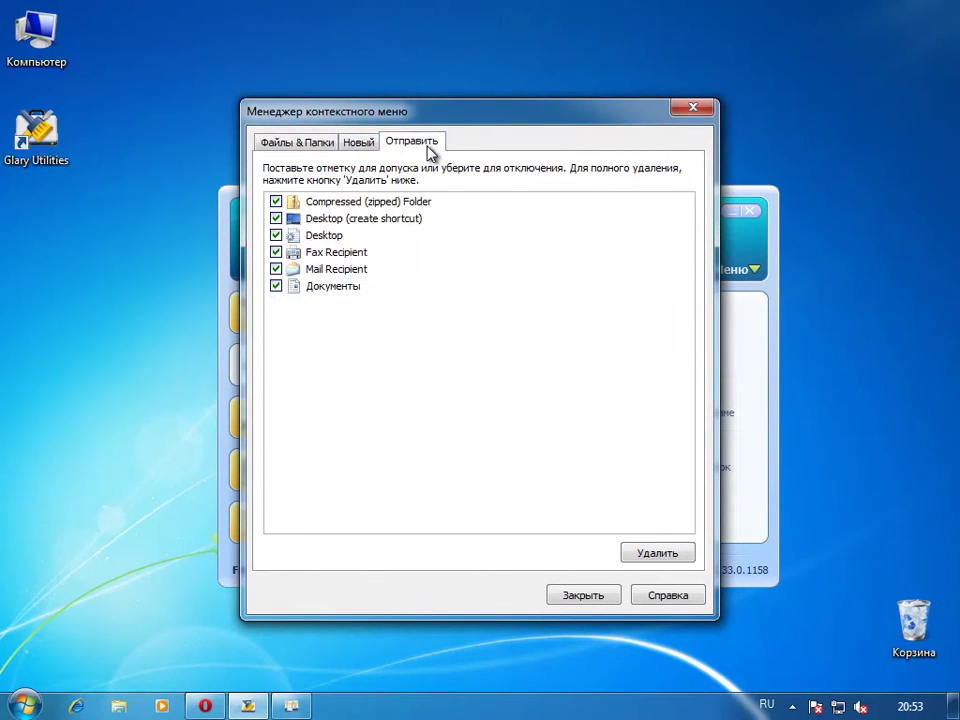
Compare the context menu manager's "Новый" entries with the items in the desktop's "Создать" submenu
click(372, 144)
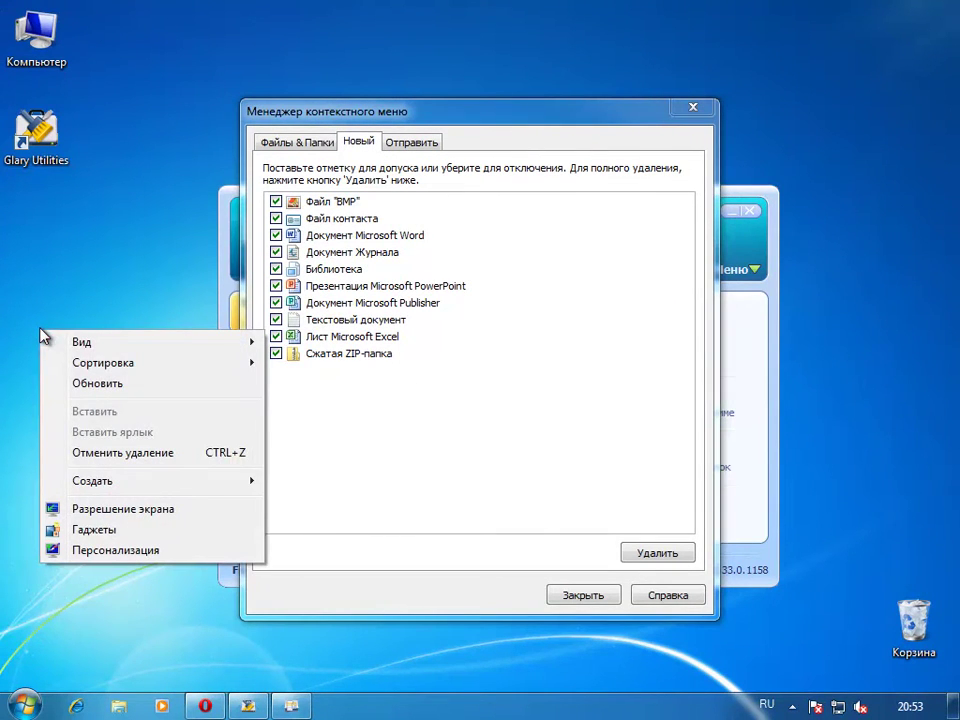
mouse_move(97, 481)
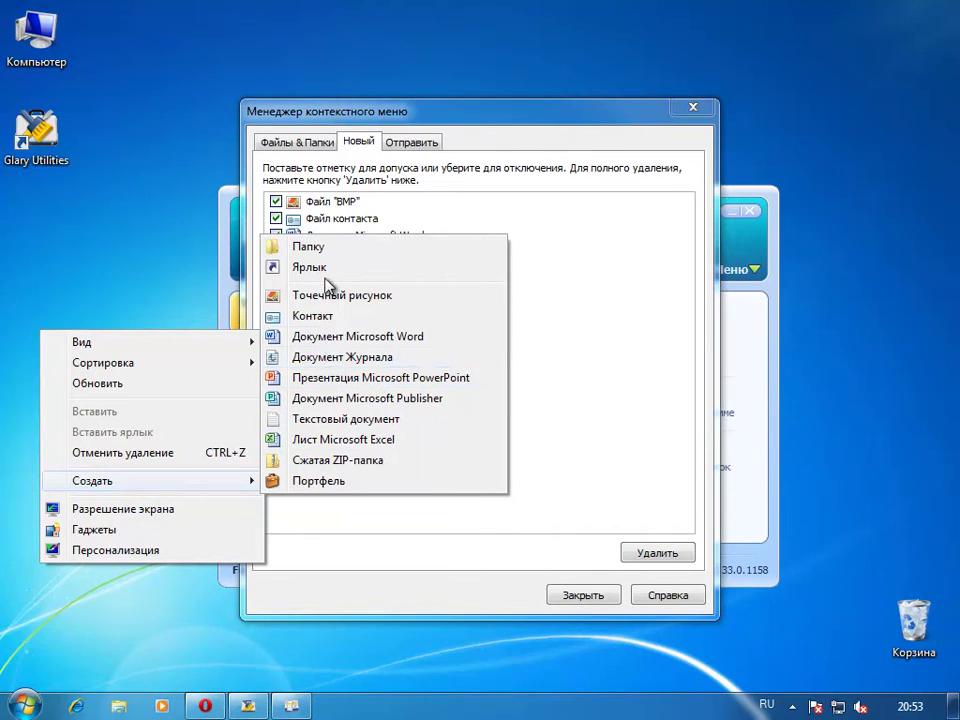
click(525, 332)
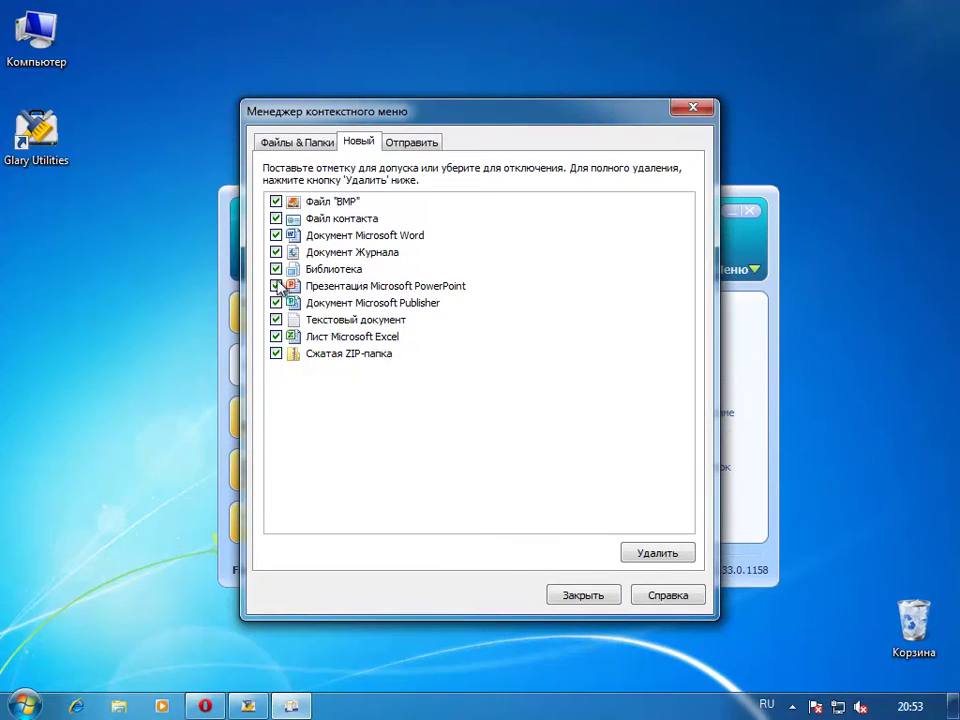
right_click(71, 401)
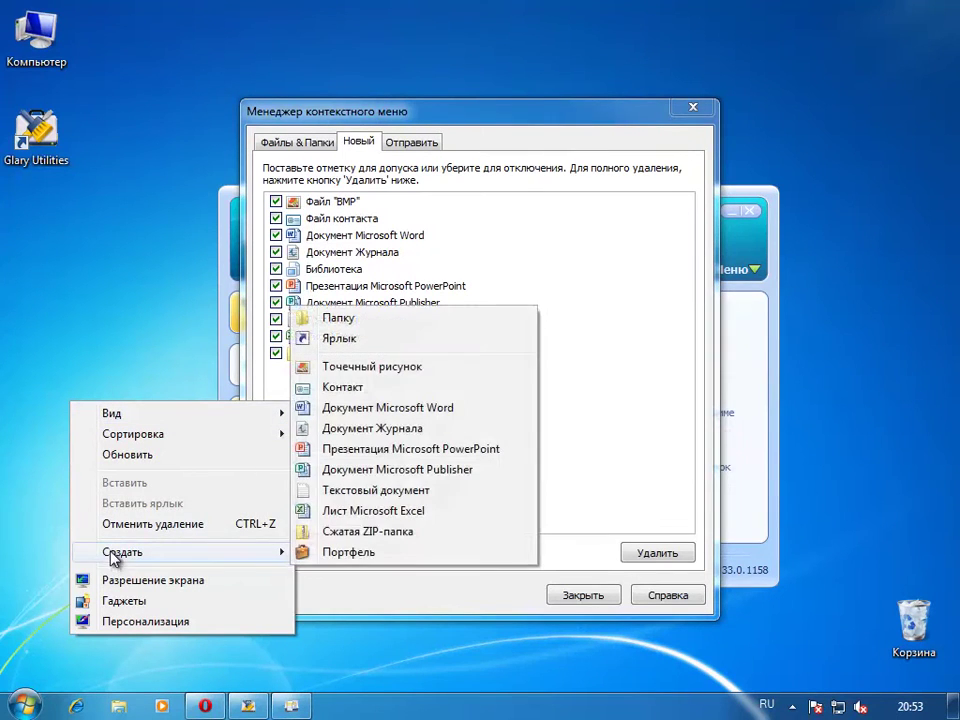
click(580, 128)
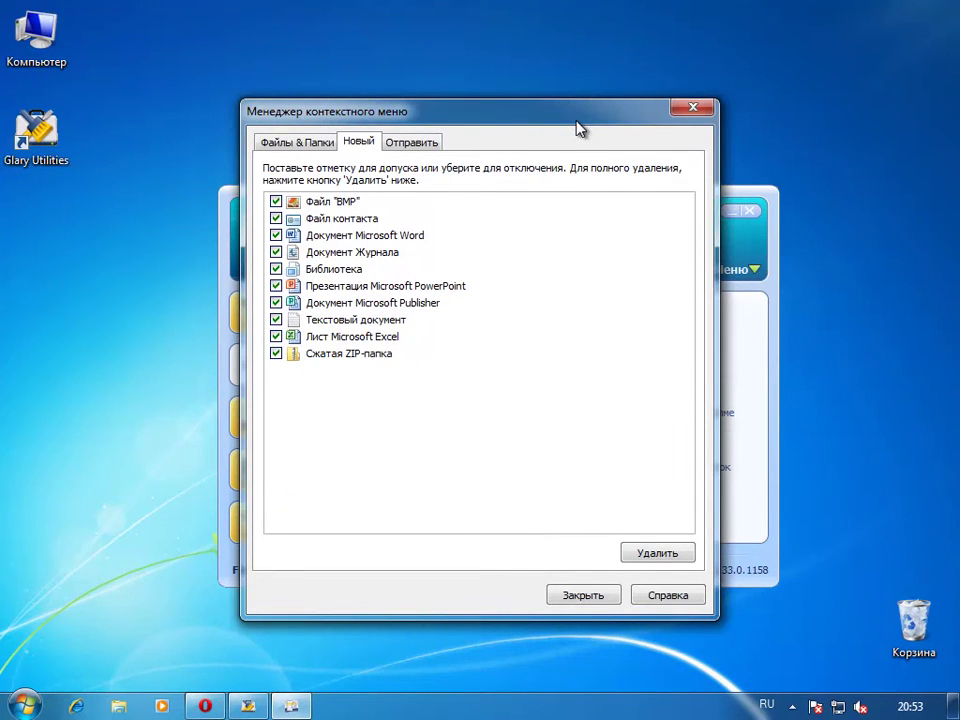
click(339, 325)
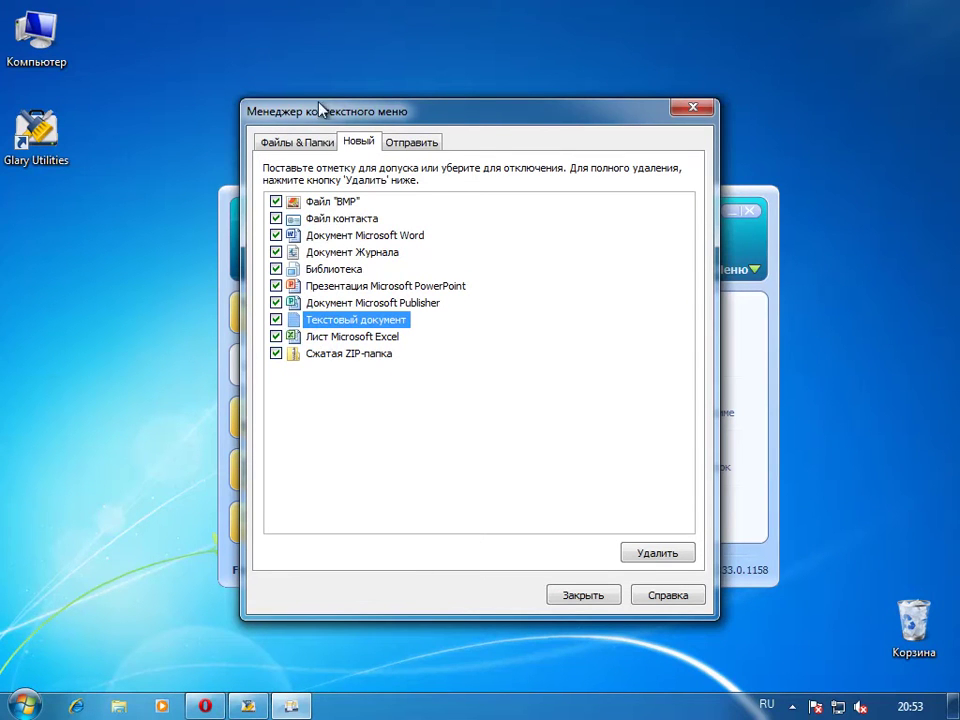
click(358, 141)
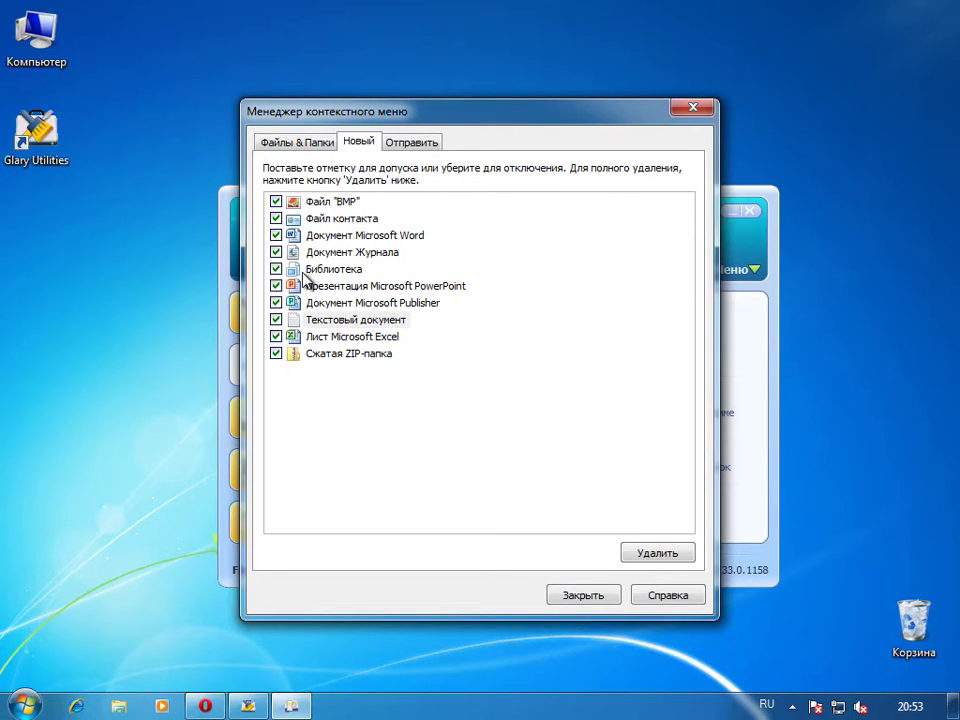
Compare the manager's "Отправить" entries with the Glary Utilities shortcut's send-to submenu, and close the context menu manager
click(408, 141)
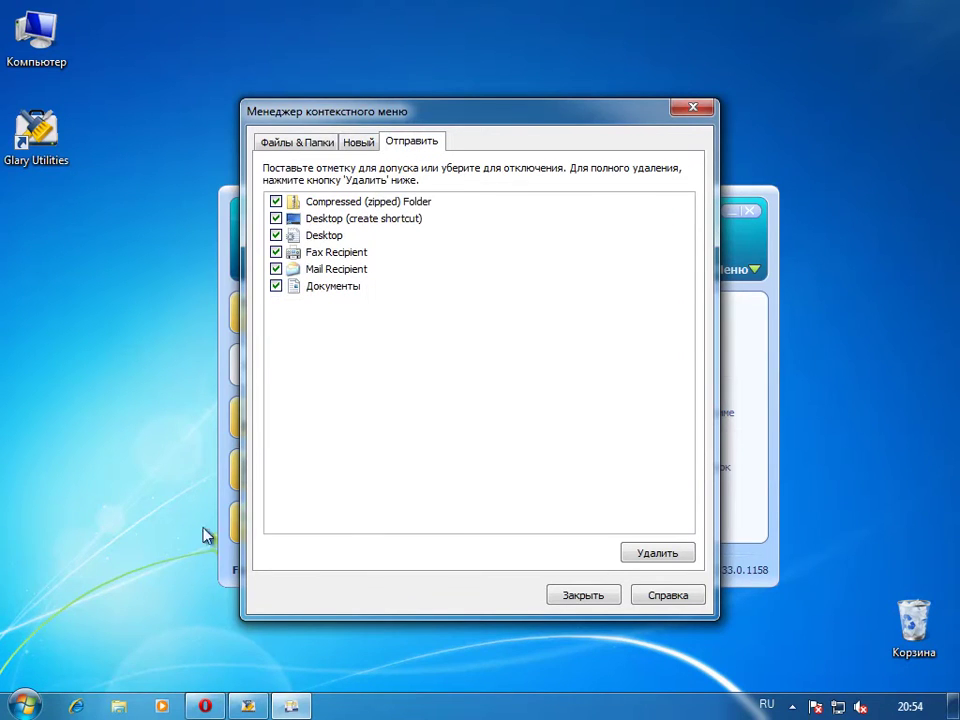
right_click(45, 455)
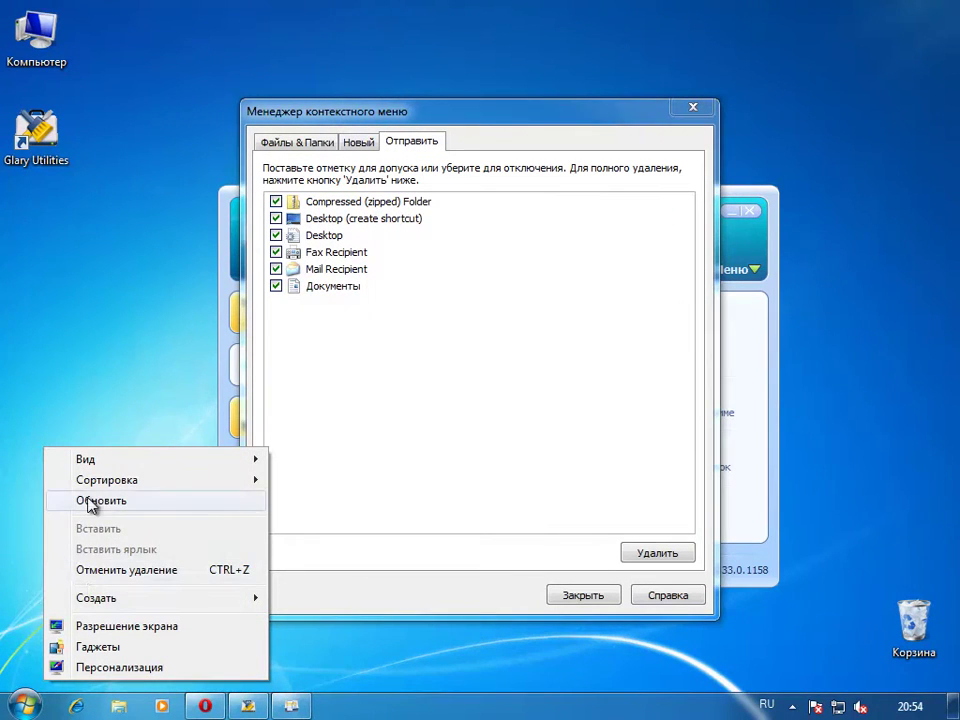
right_click(43, 130)
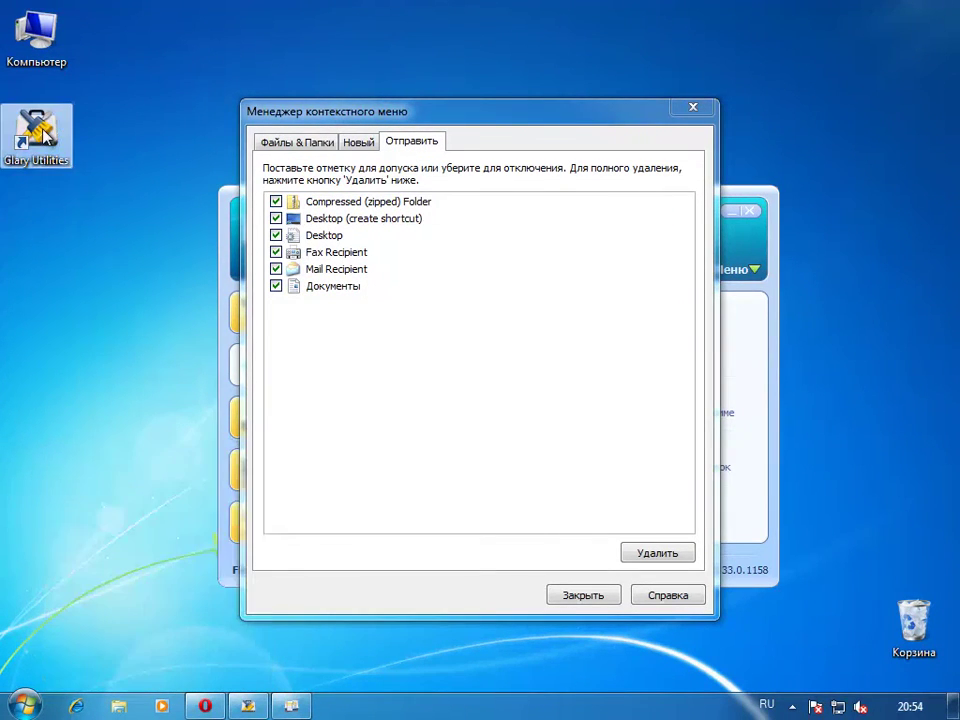
mouse_move(163, 349)
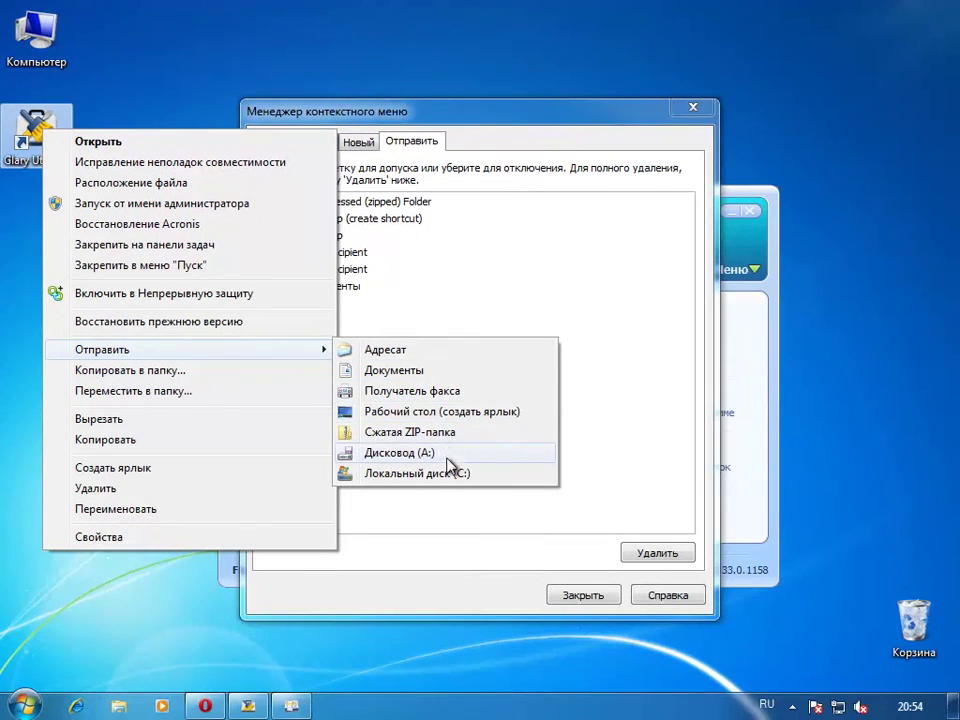
click(421, 597)
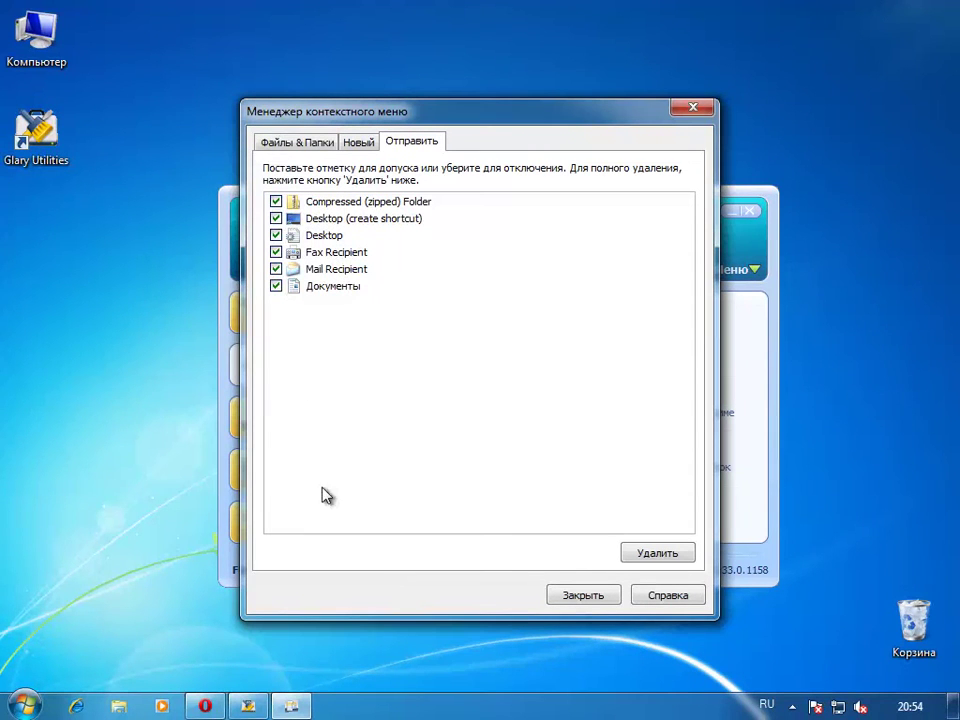
click(610, 598)
Analyze the system registry's fragmentation, and exit the registry defragmentation wizard without defragmenting
click(553, 510)
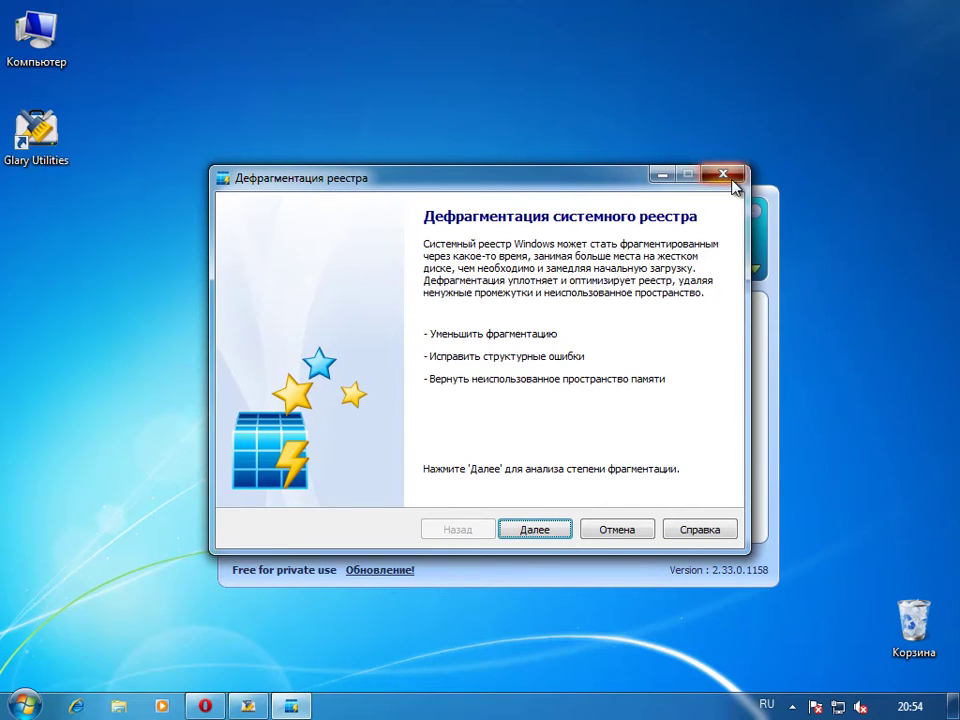
click(548, 528)
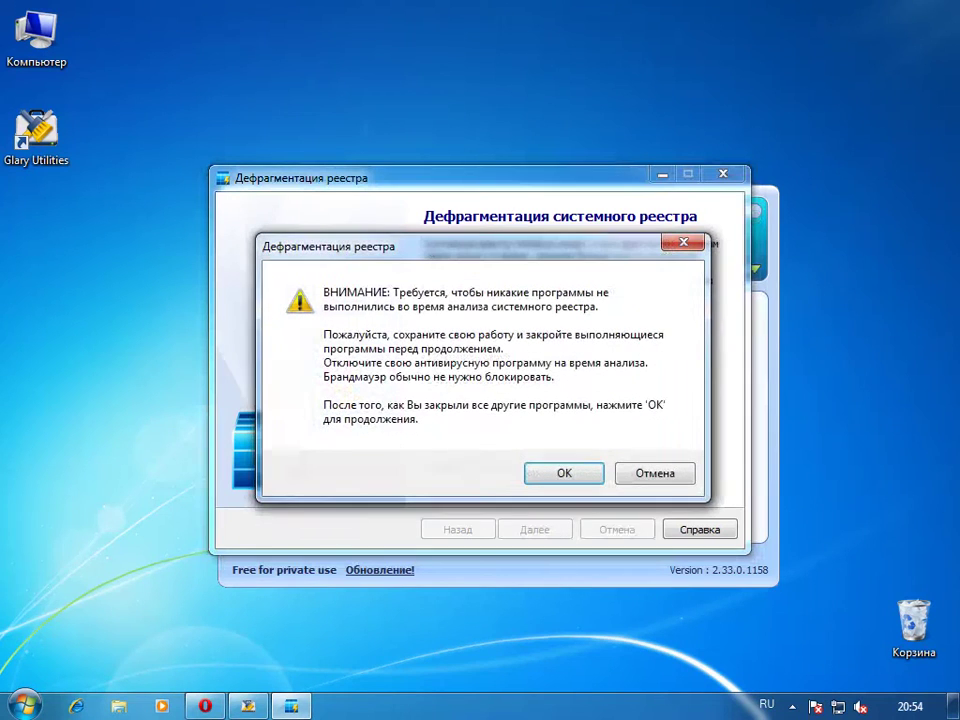
click(566, 479)
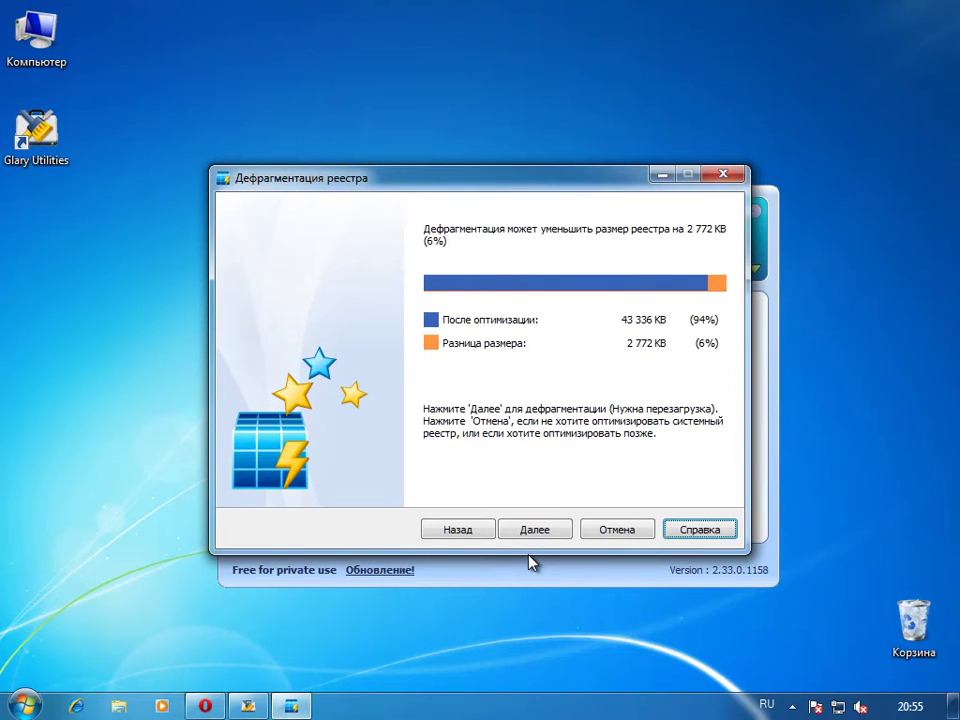
mouse_move(498, 184)
mouse_down()
mouse_move(530, 318)
mouse_move(487, 193)
mouse_move(500, 182)
mouse_up()
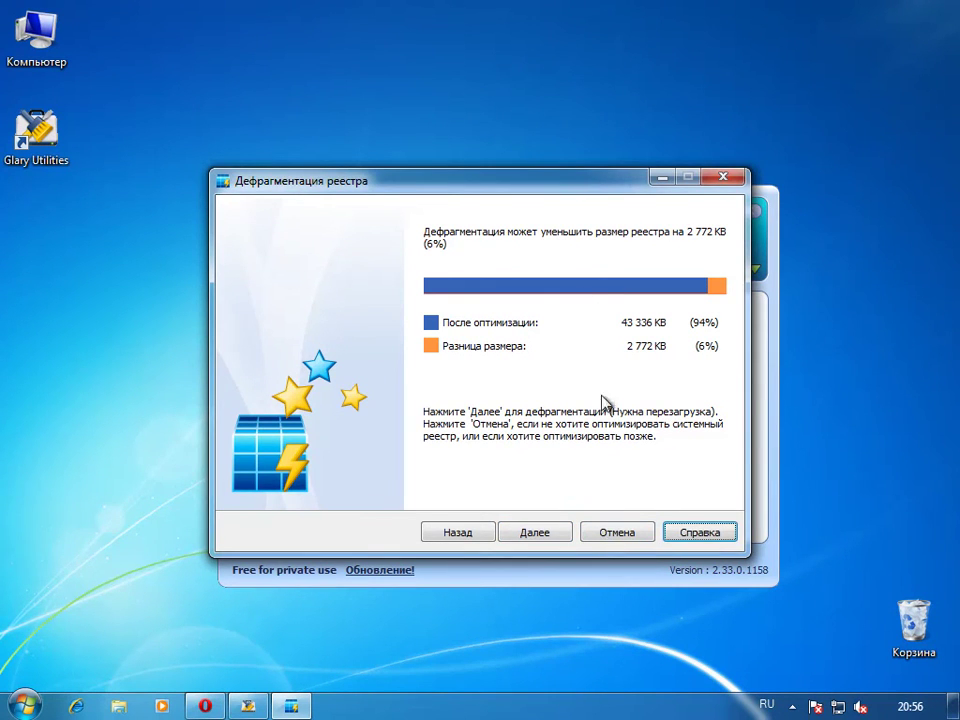
click(622, 531)
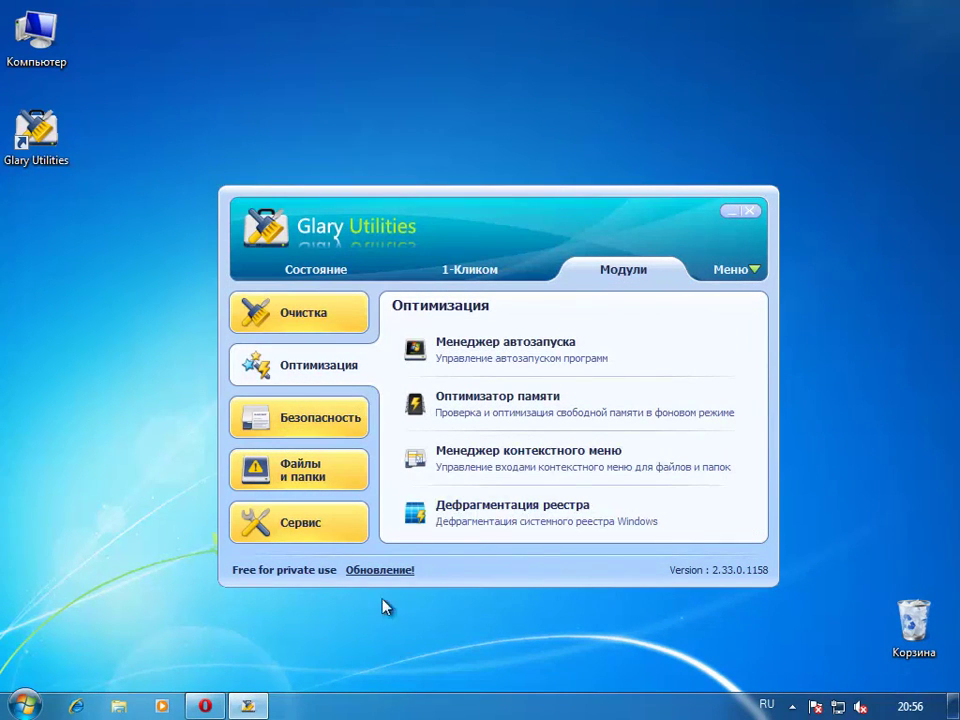
Open the Security module's "Стирание следов" tool and mark "История IE", "Куки IE" and Internet Explorer's temporary files for erasing
click(310, 417)
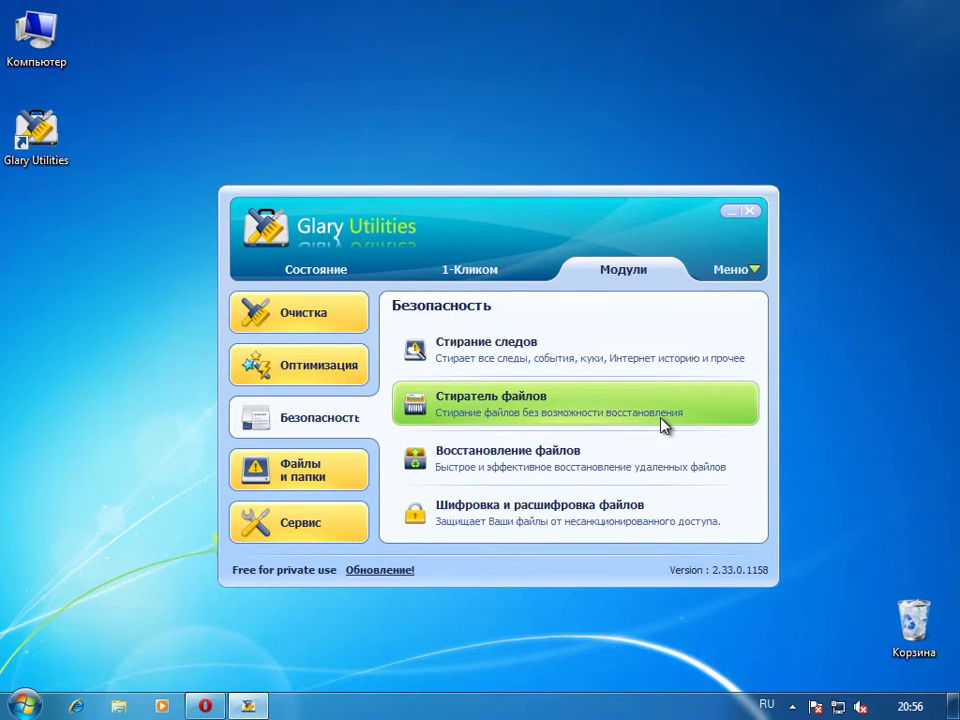
click(535, 356)
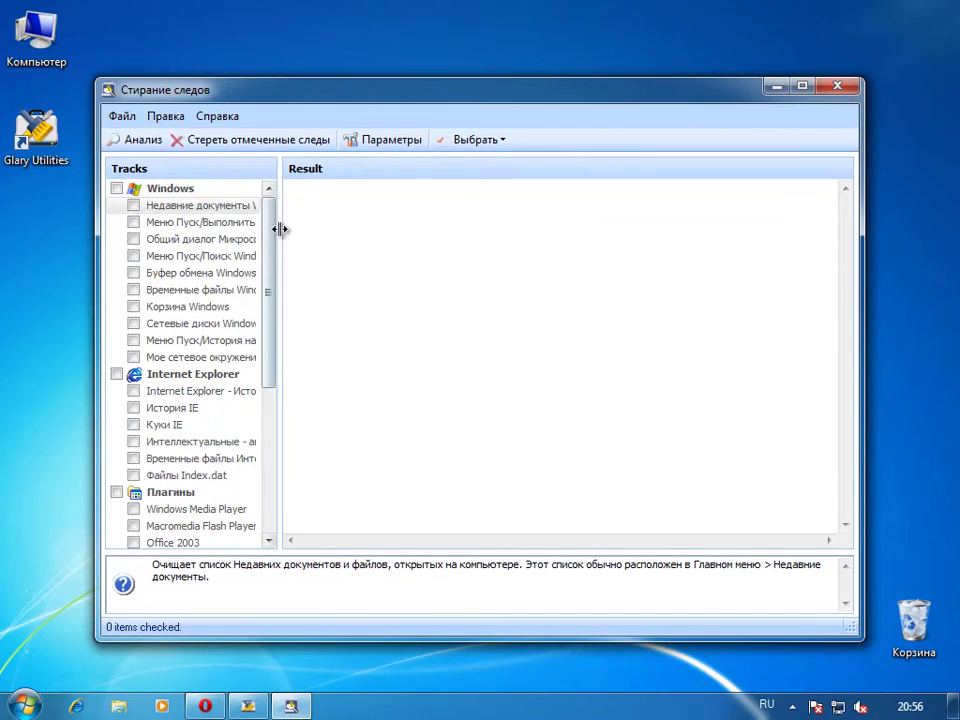
drag(273, 233, 272, 276)
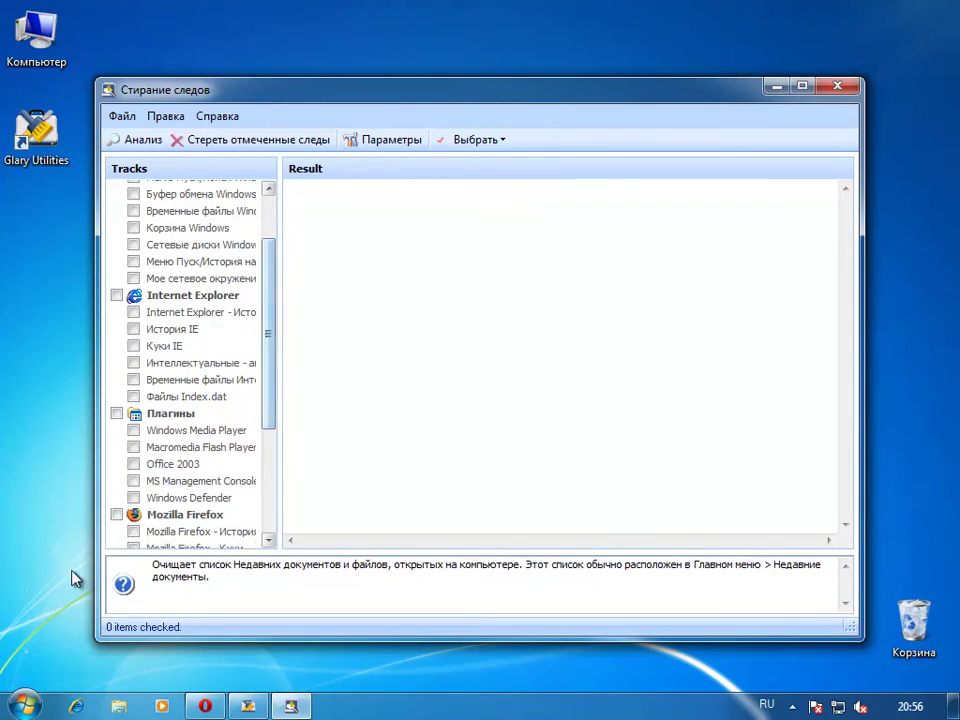
click(135, 331)
click(133, 346)
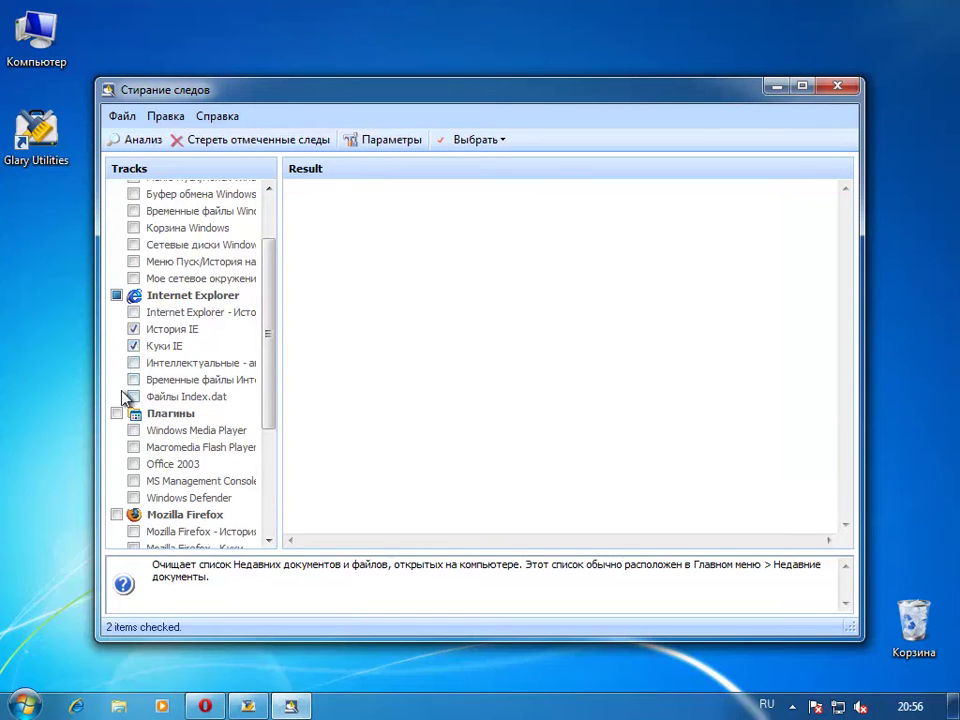
click(134, 381)
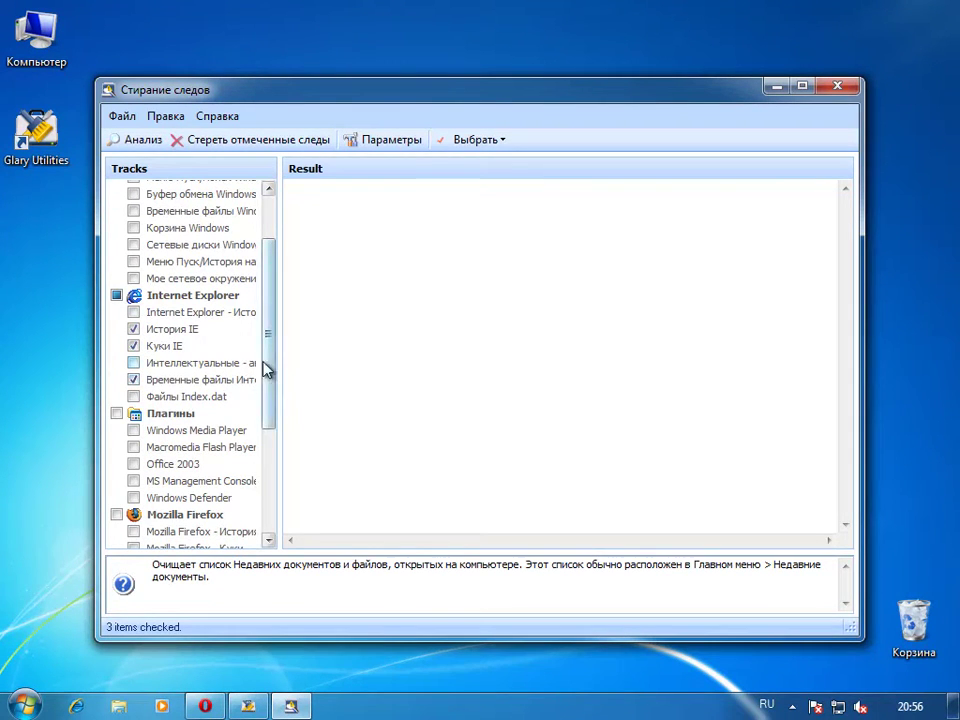
Mark the Windows temporary files and "Корзина Windows" for erasing in the Windows group
drag(268, 369, 274, 304)
click(134, 289)
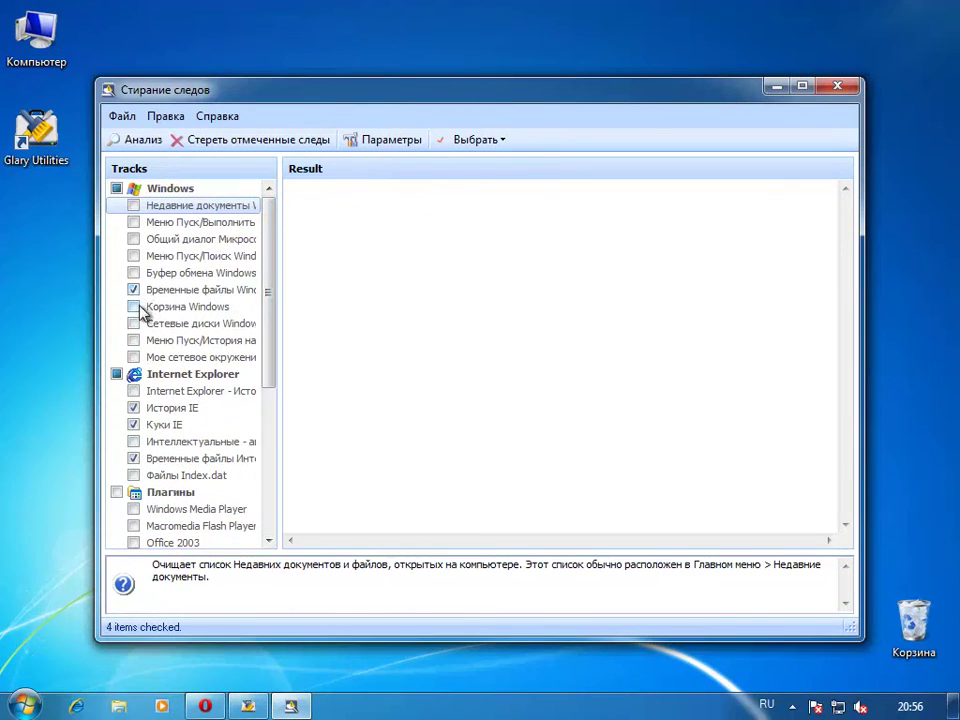
click(134, 306)
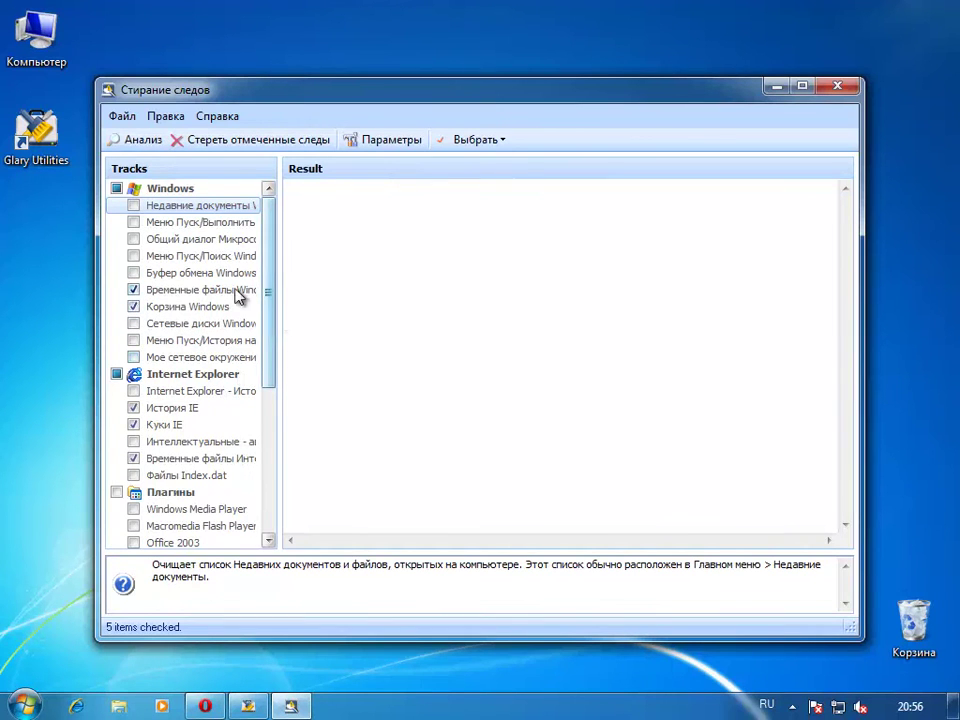
Review the rest of the track list, erase the marked tracks, and close the track eraser
drag(274, 279, 253, 441)
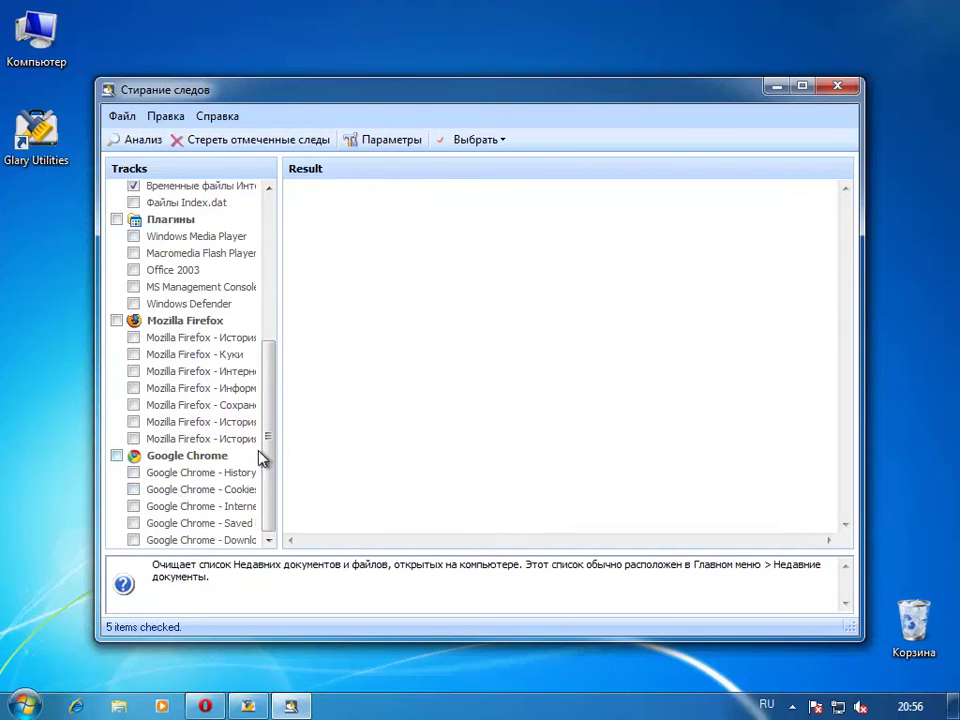
drag(274, 456, 306, 231)
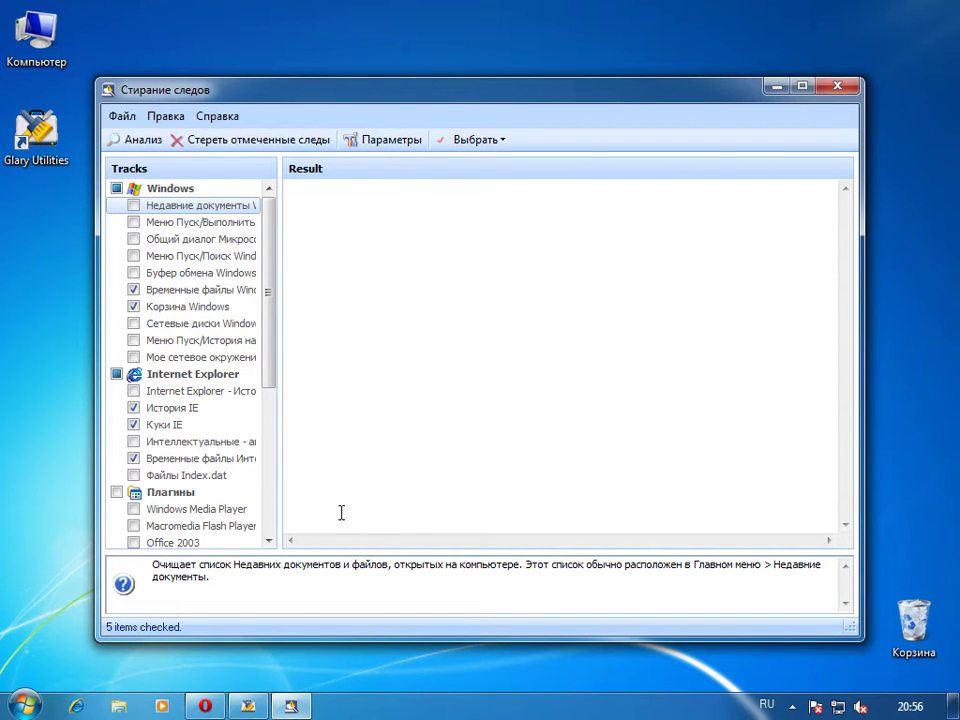
drag(270, 324, 221, 246)
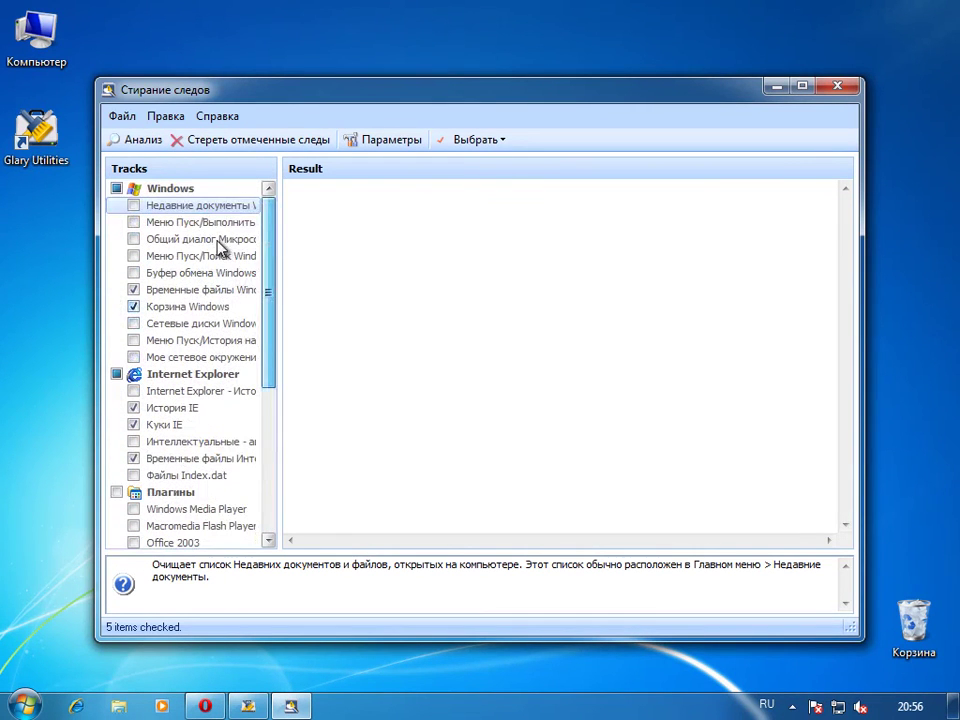
click(240, 142)
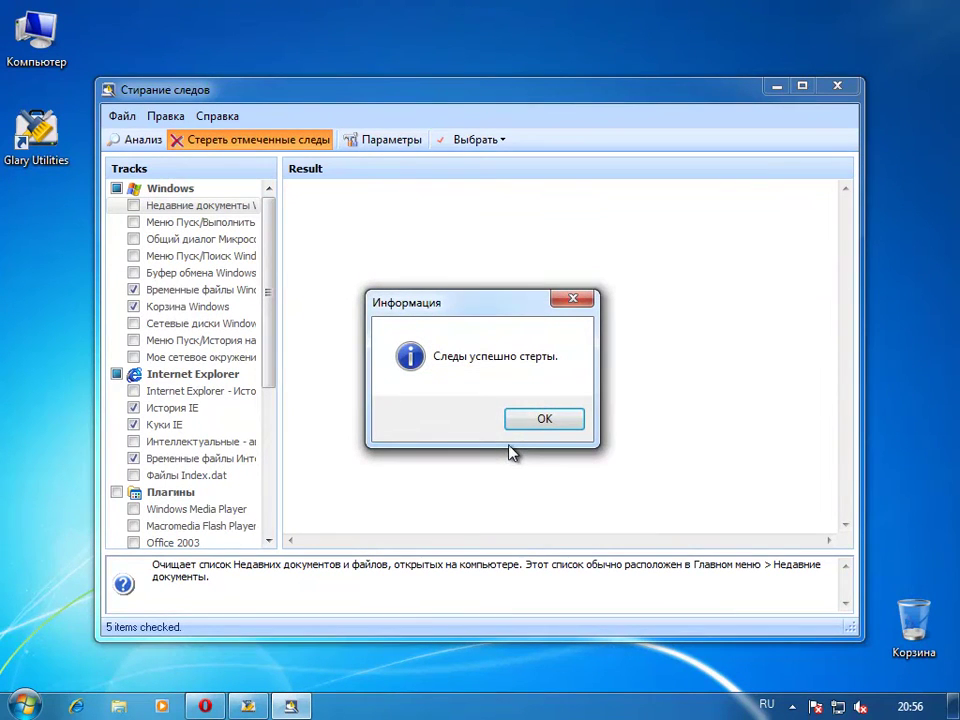
click(541, 417)
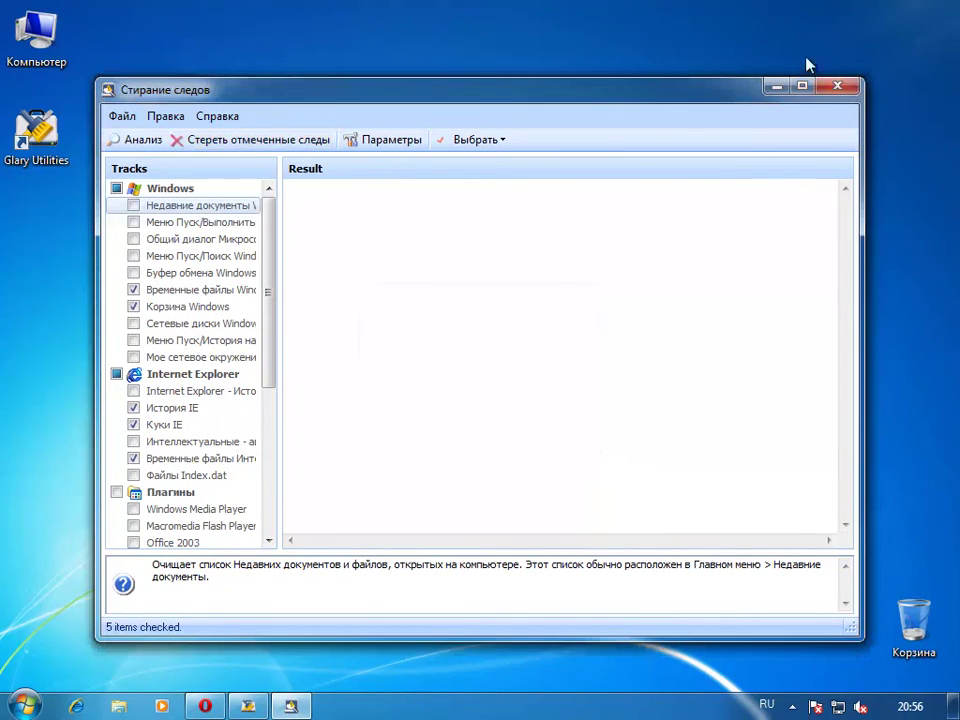
click(835, 90)
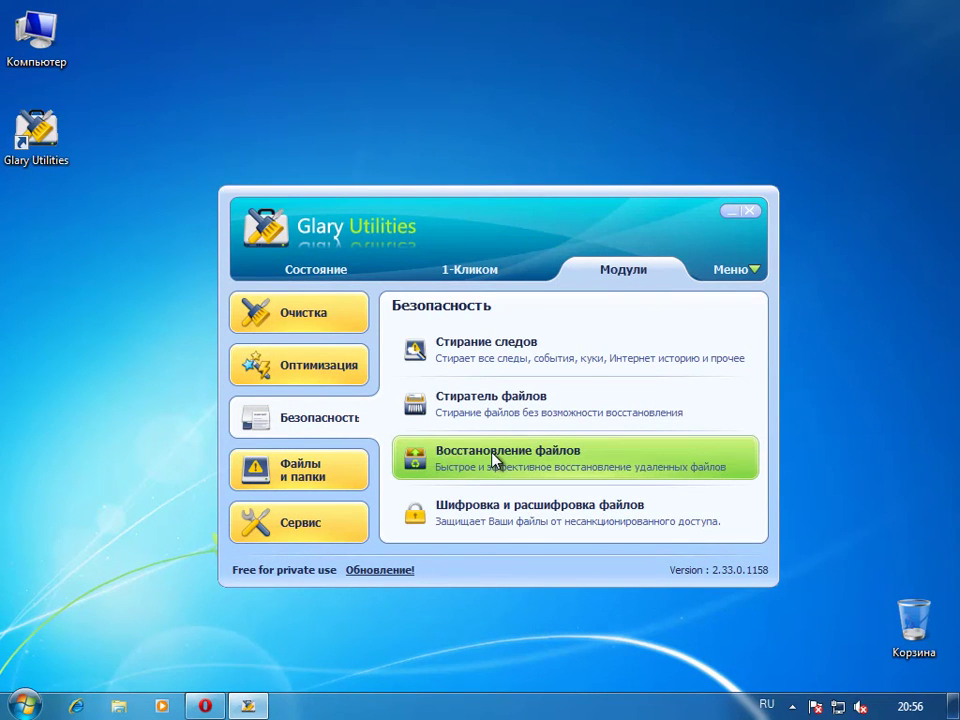
Open the file shredder "Стиратель файлов" and browse to the "Документы" library for a file to add
click(467, 403)
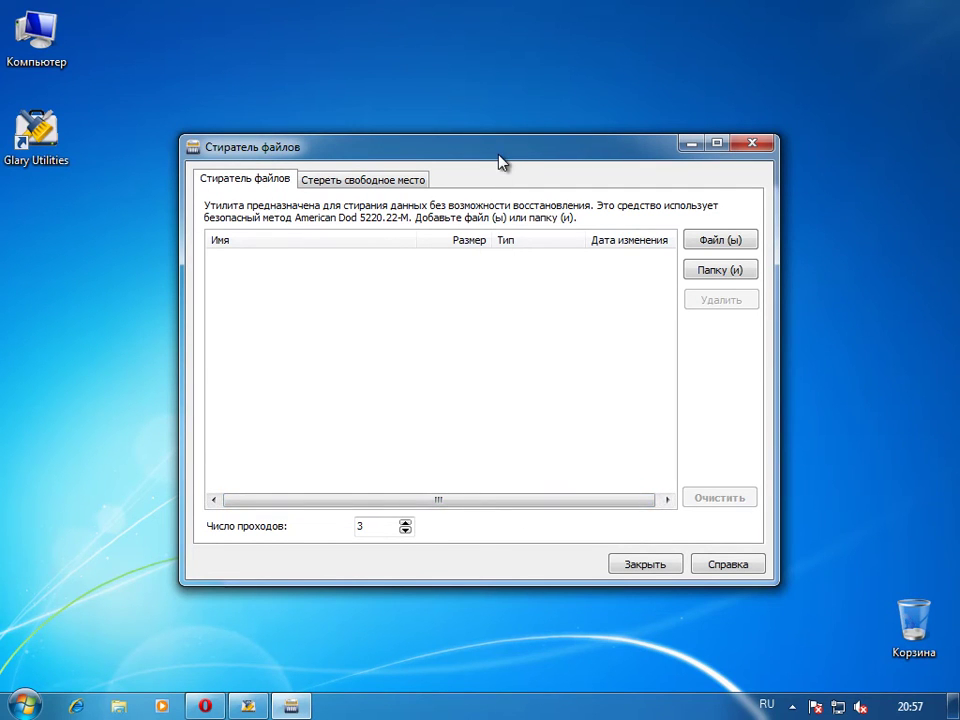
drag(514, 156, 536, 162)
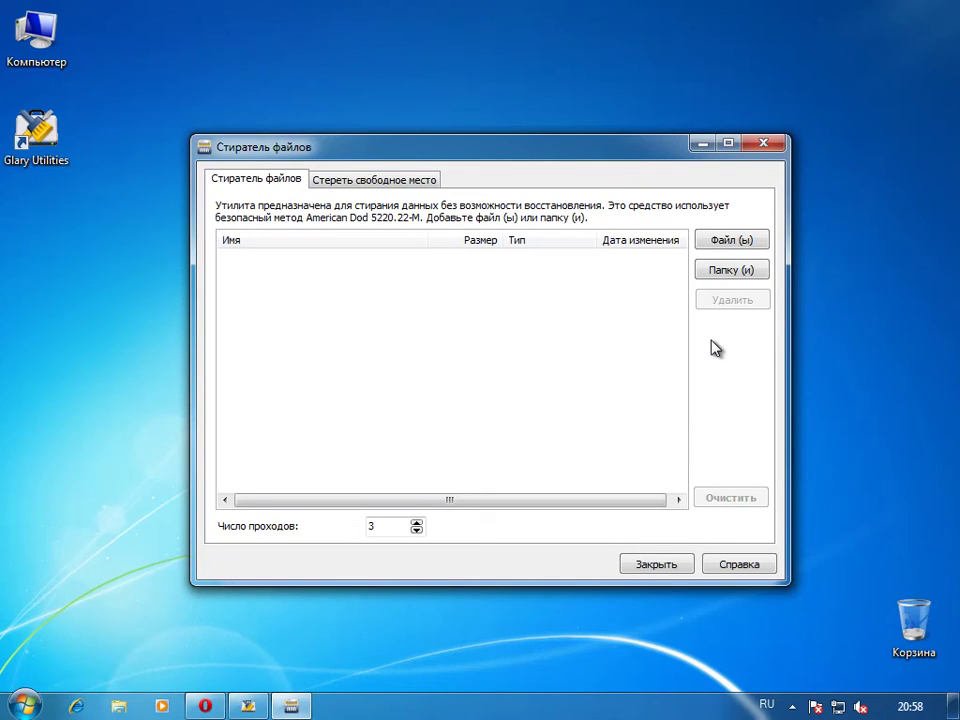
click(734, 244)
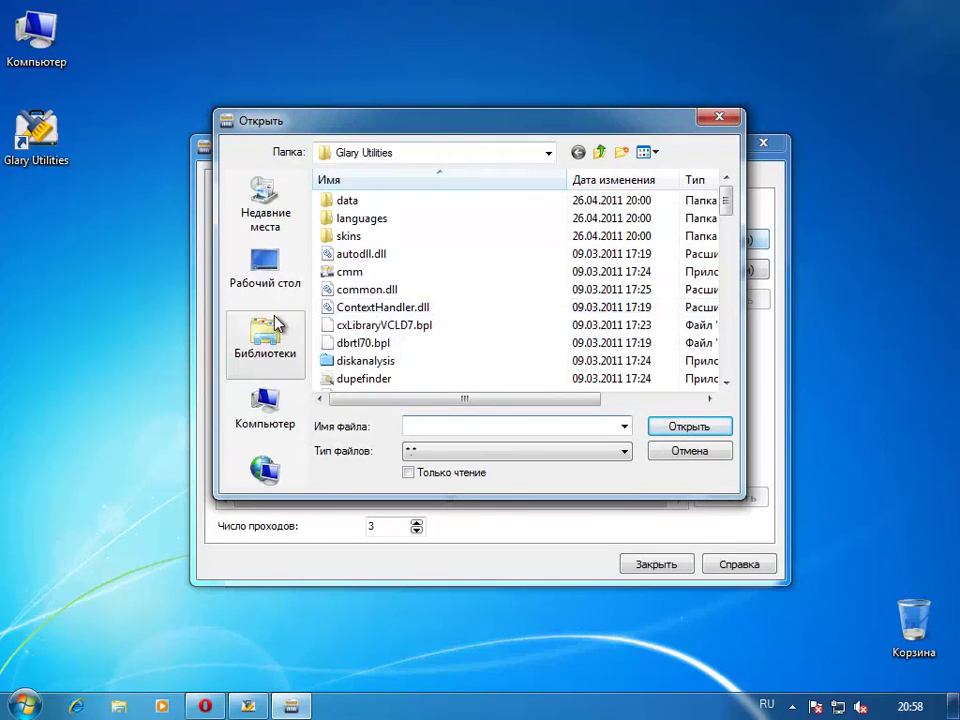
click(268, 335)
click(557, 200)
key(Return)
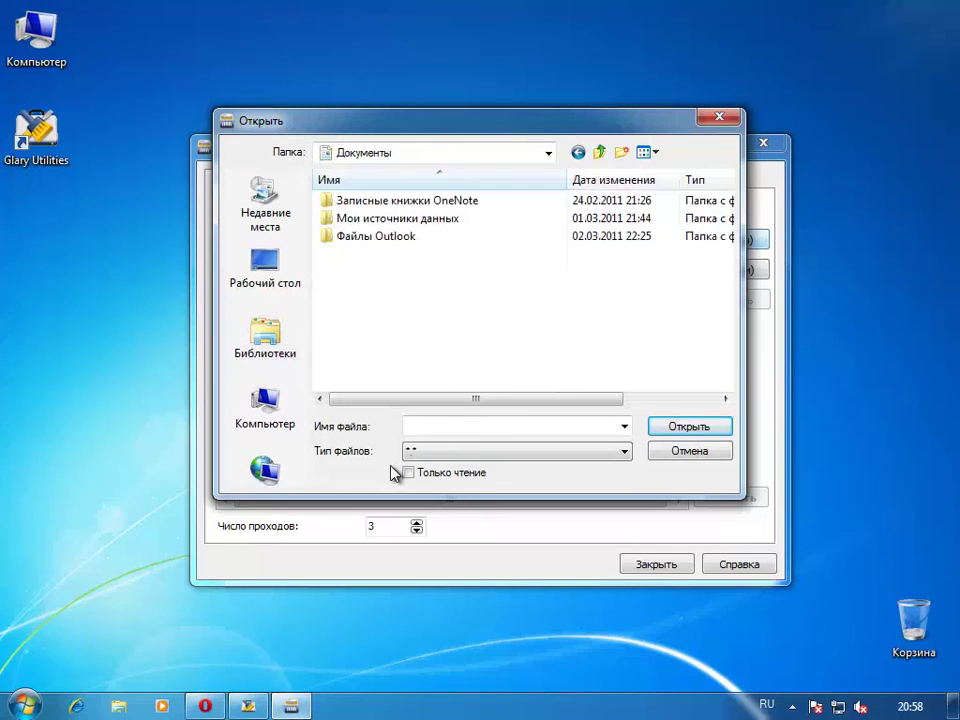
Add the OneNote section file "Общие" from "Записные книжки OneNote" > "Личная" to the shredding list
click(435, 238)
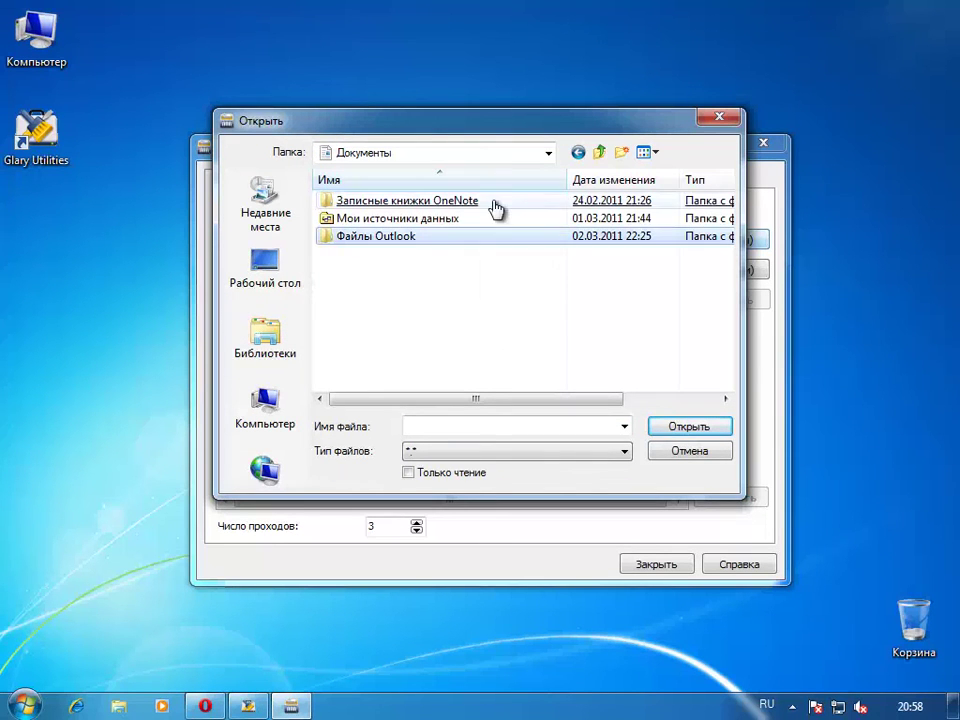
click(507, 201)
key(Return)
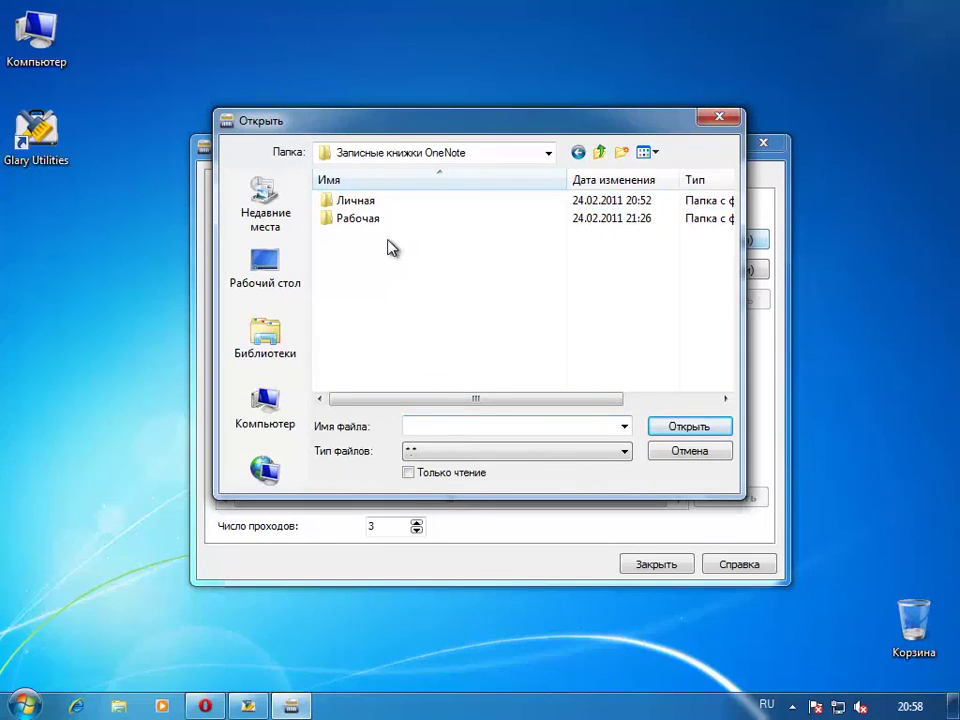
click(375, 202)
key(Return)
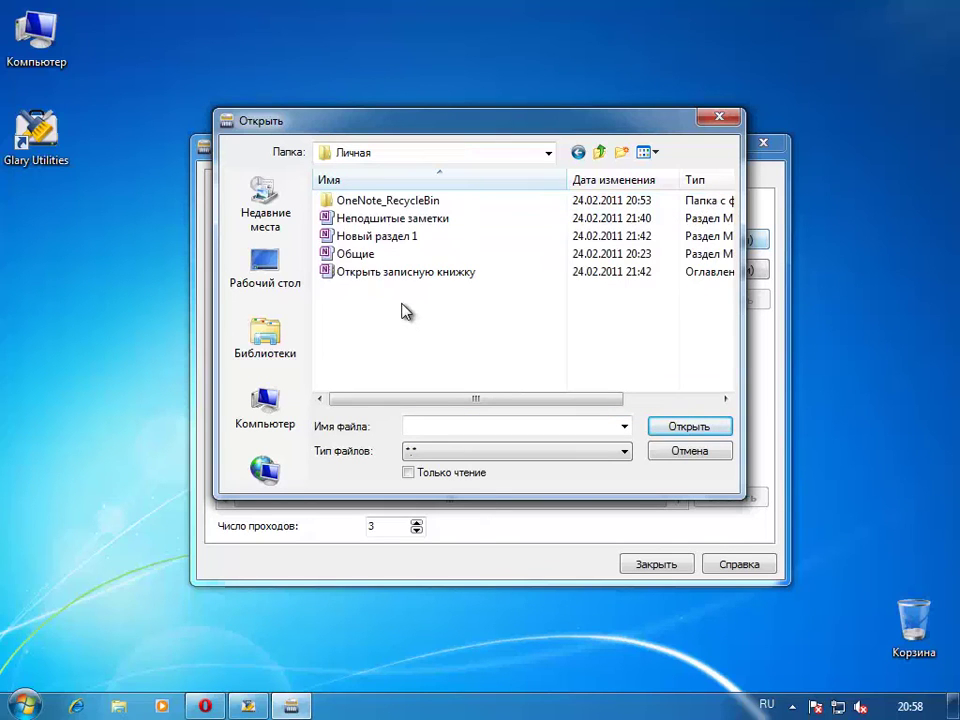
click(372, 254)
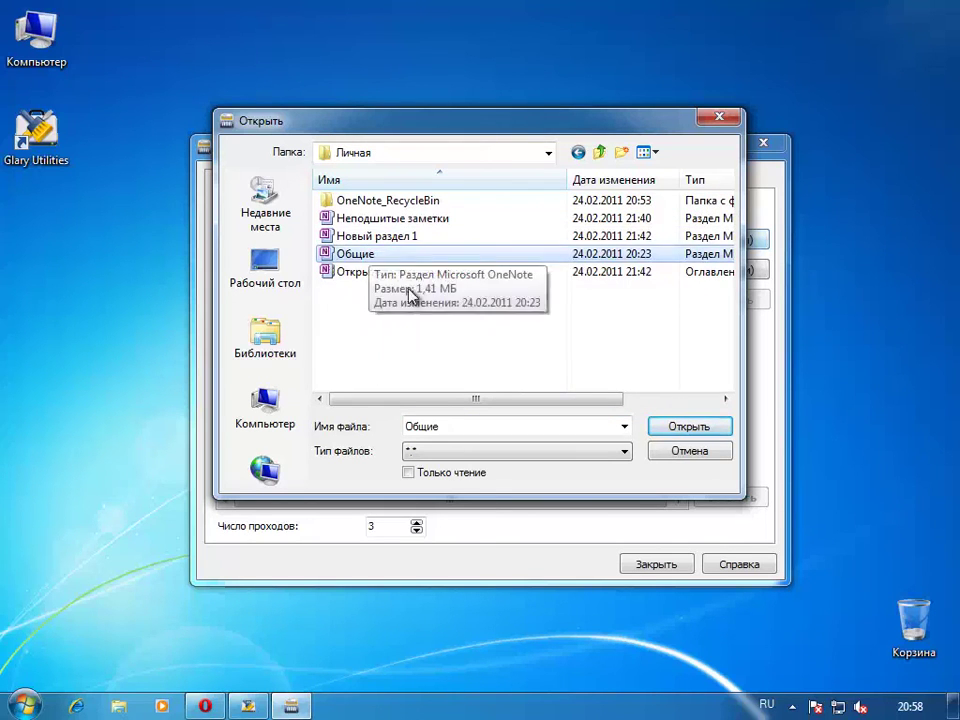
click(688, 427)
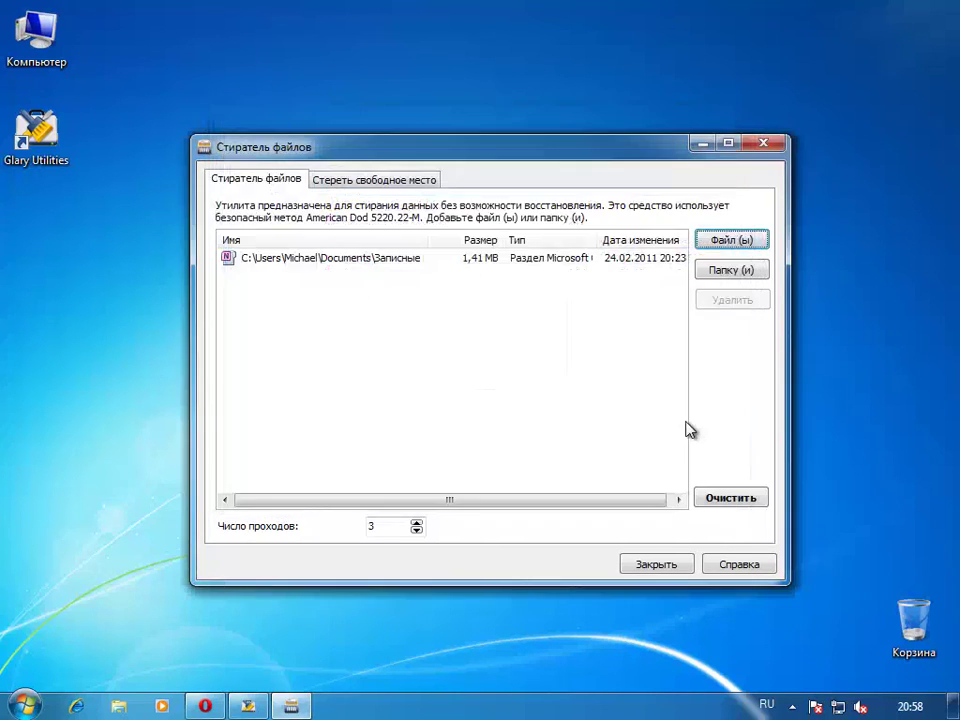
Shred the listed OneNote file beyond recovery, accepting the irreversible deletion
click(418, 262)
double_click(386, 525)
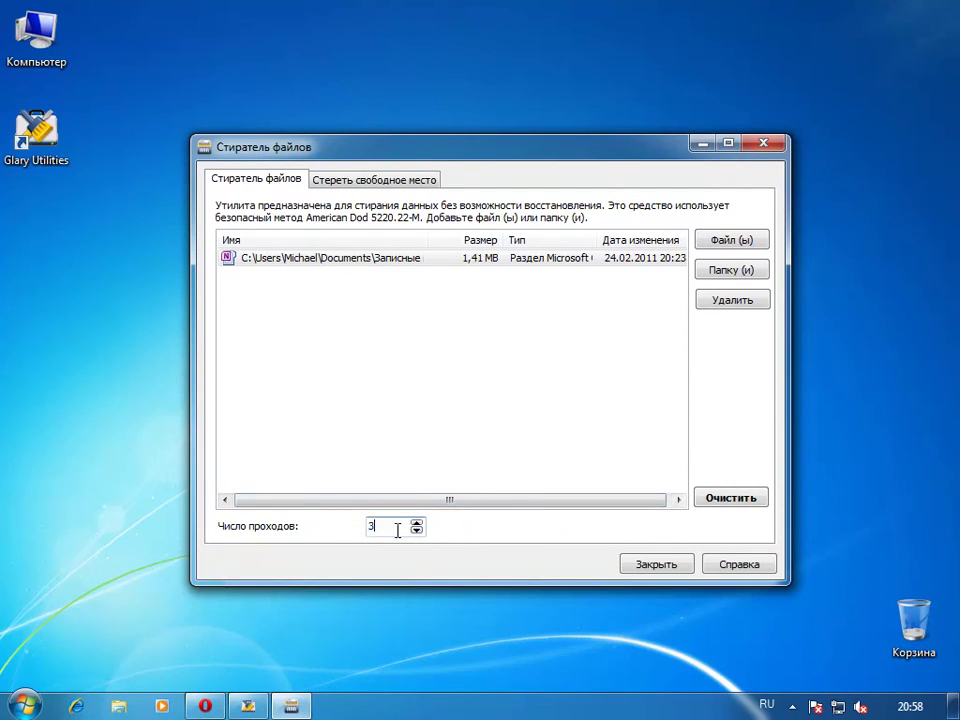
click(731, 497)
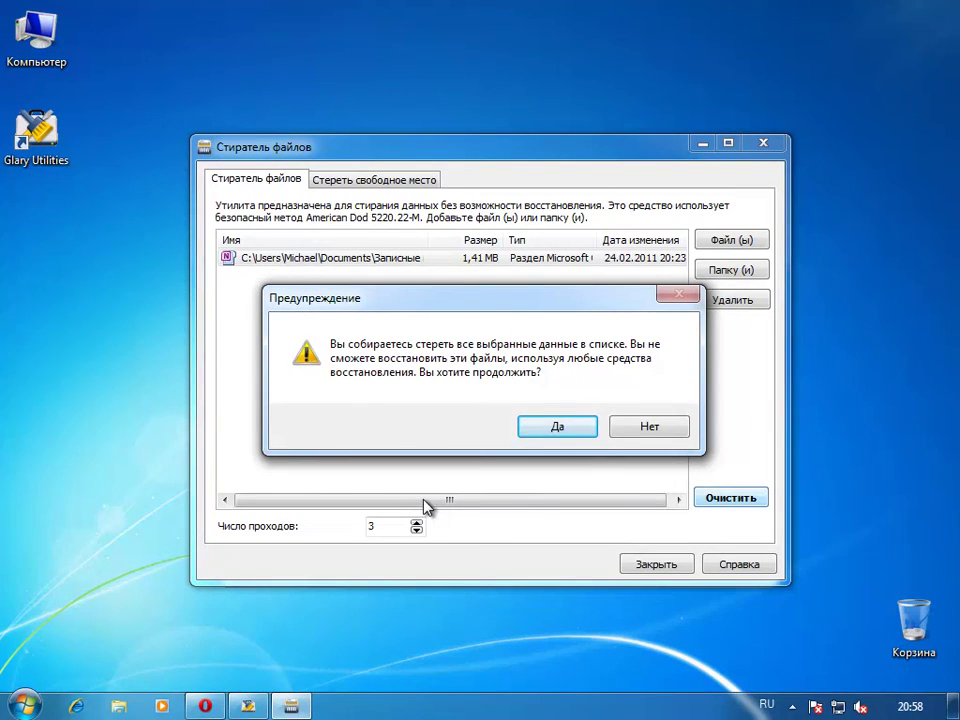
click(592, 427)
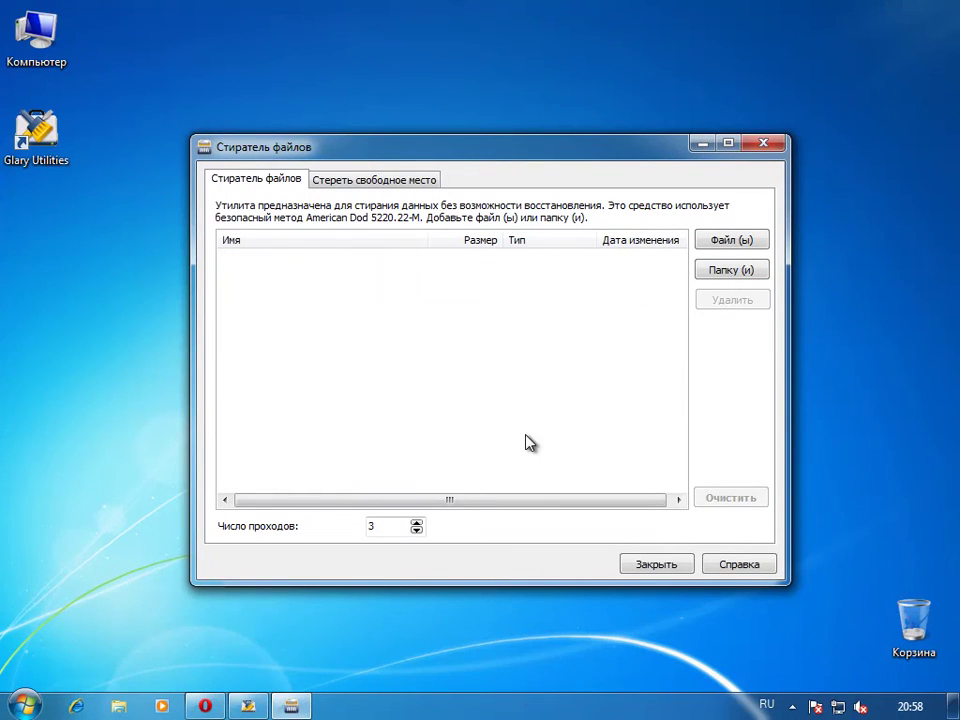
Look at the shredder's folder selection and its free-space wiping options without running them, and close the shredder
click(728, 271)
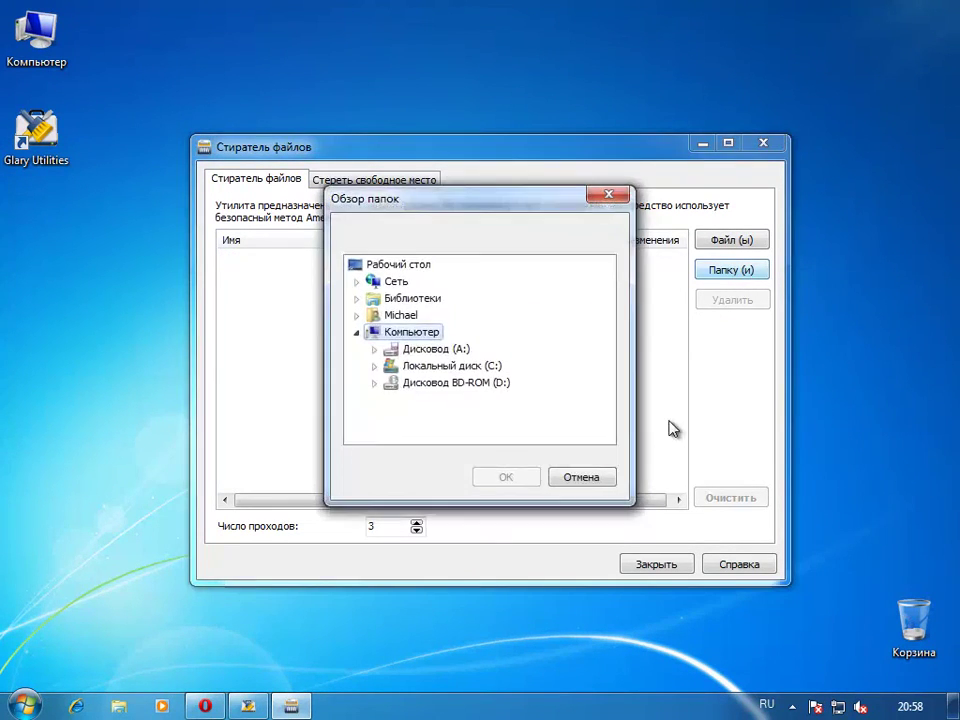
click(604, 479)
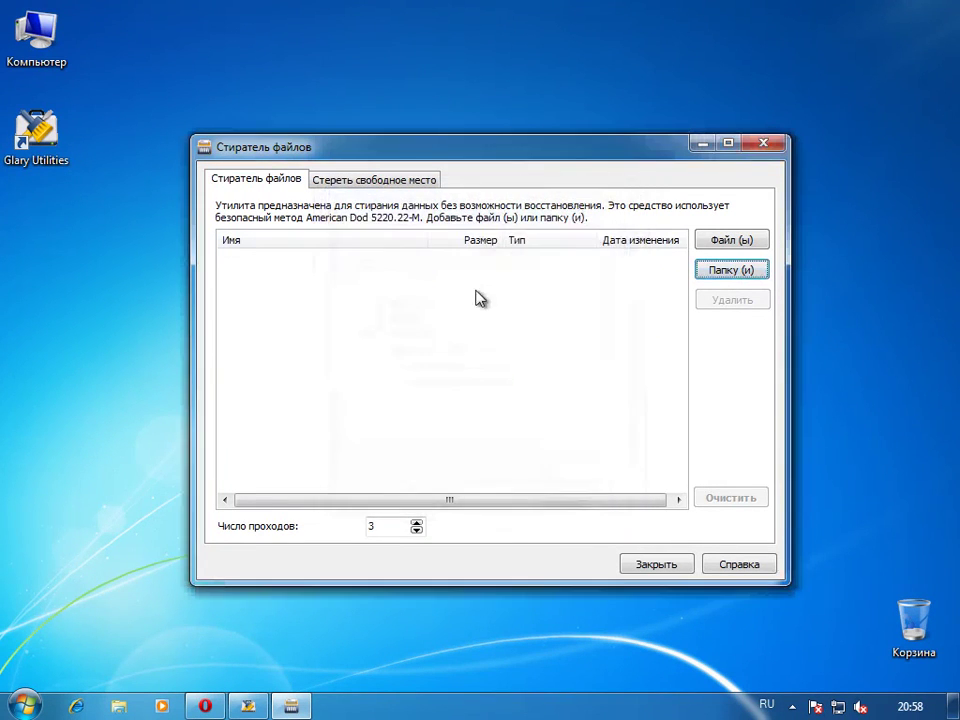
click(356, 181)
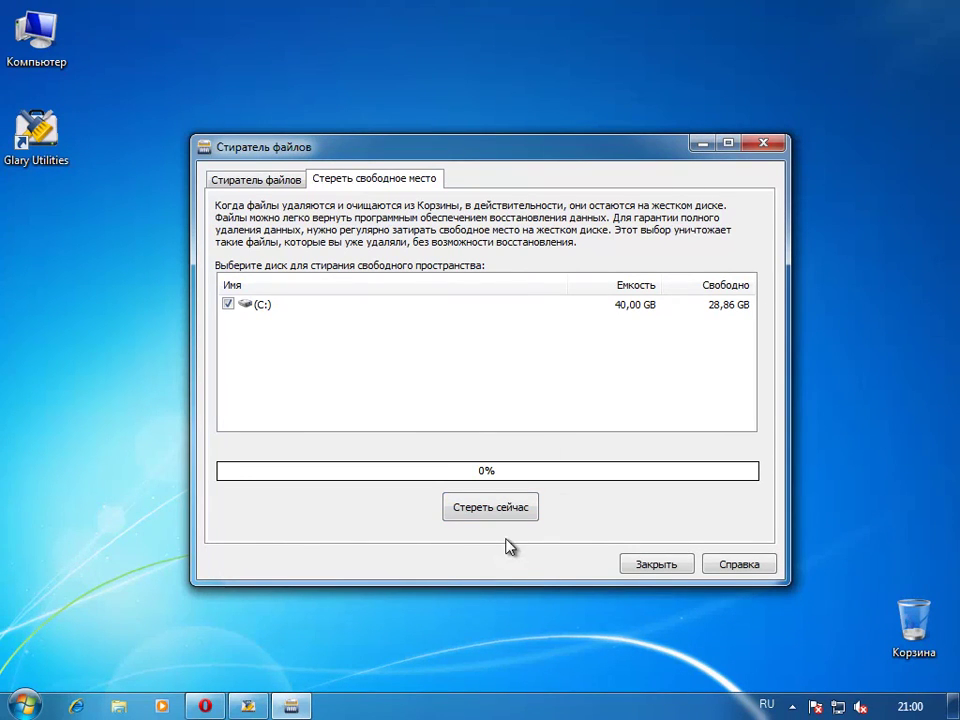
click(655, 564)
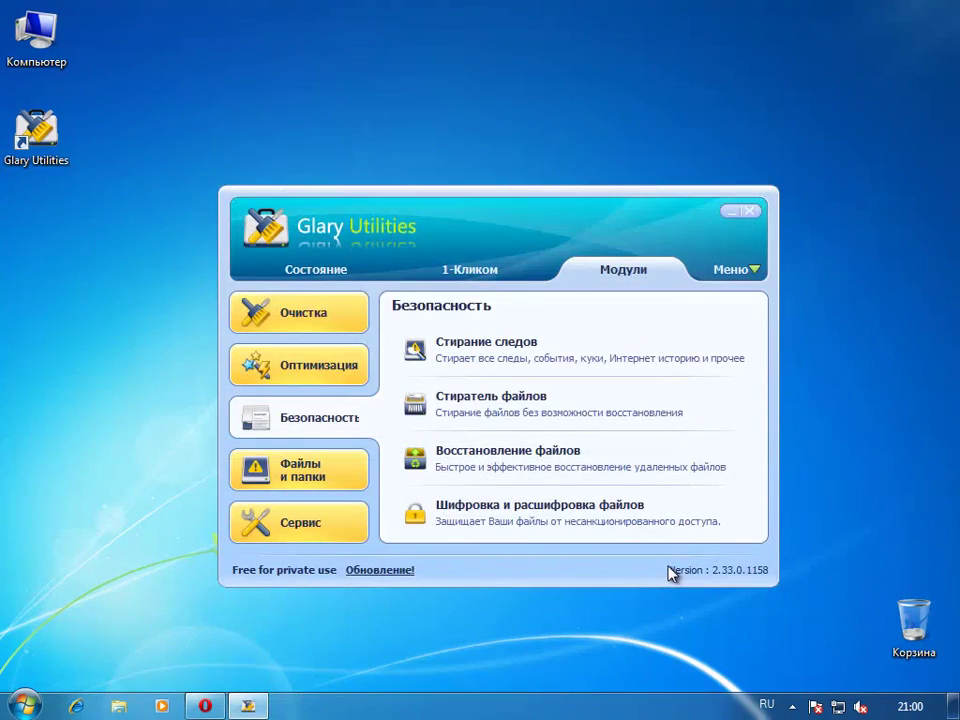
Open the file encryption tool and choose PICT9318.JPG from the "Изображения" library as the file to encrypt
click(582, 517)
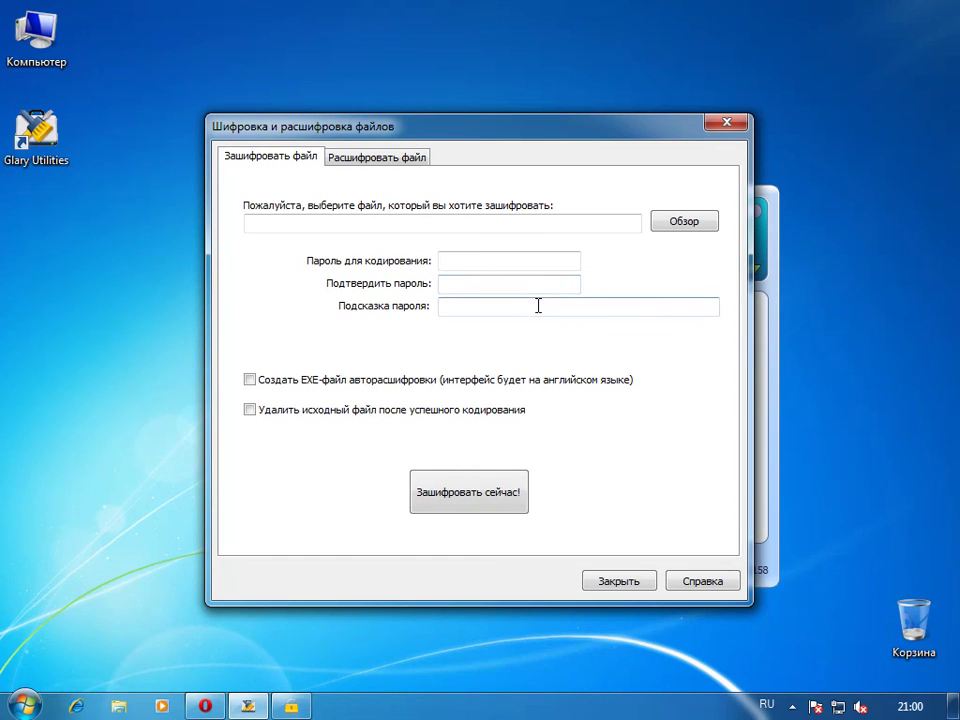
drag(590, 147, 579, 276)
drag(456, 263, 494, 144)
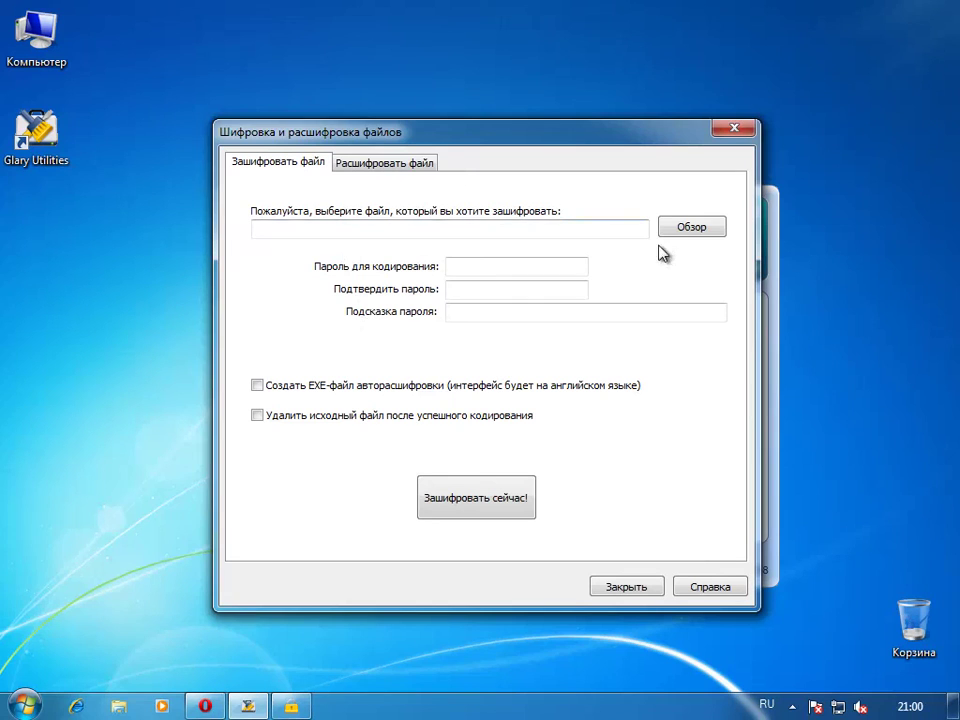
click(680, 227)
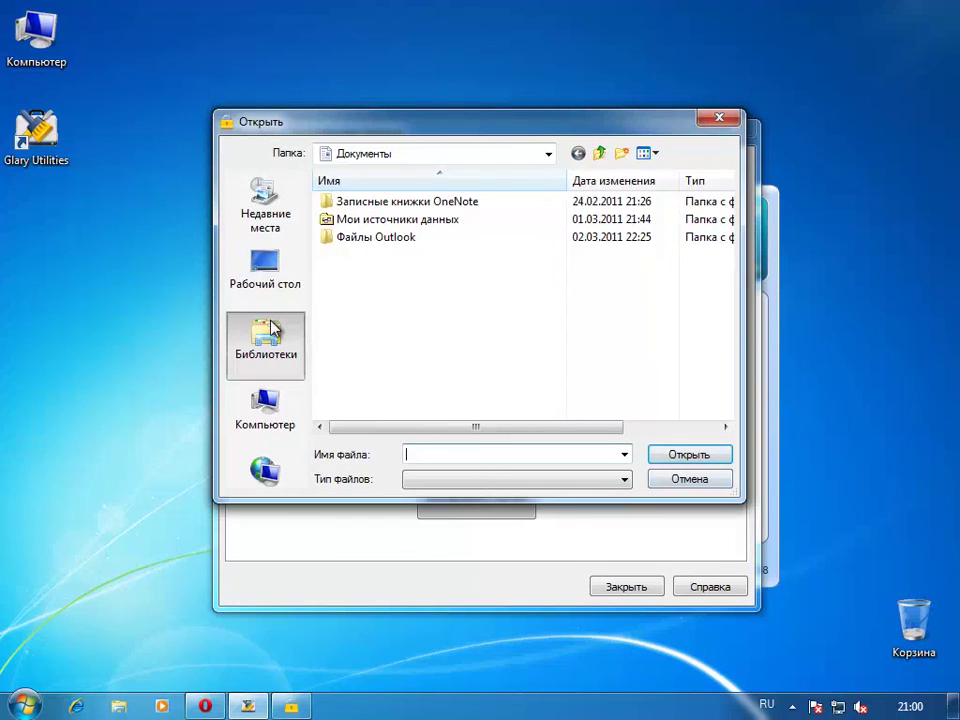
click(265, 340)
double_click(417, 266)
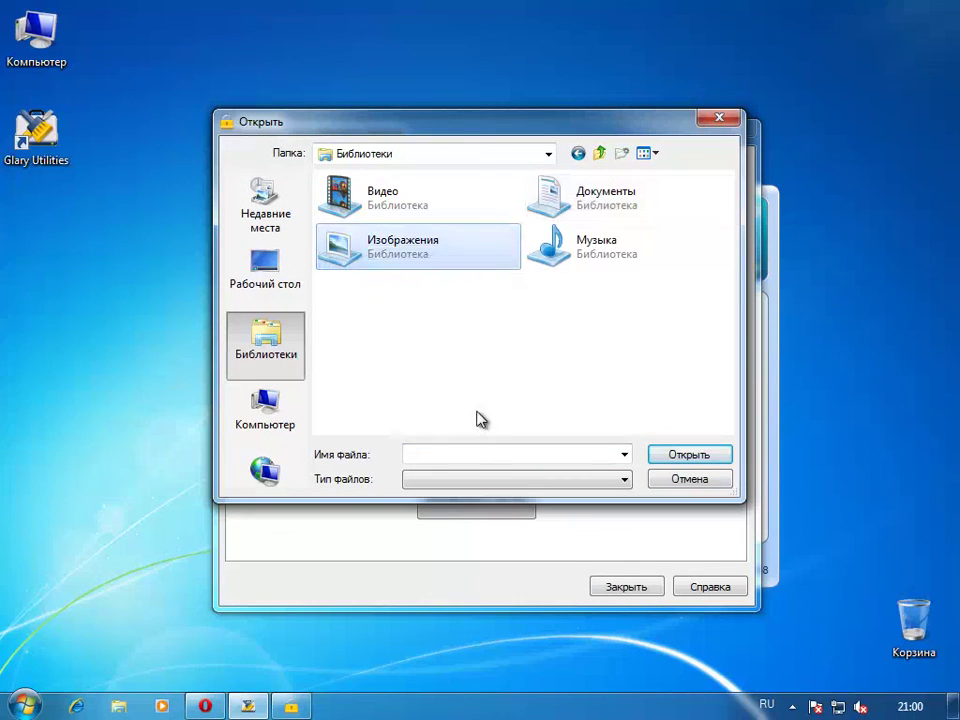
click(590, 272)
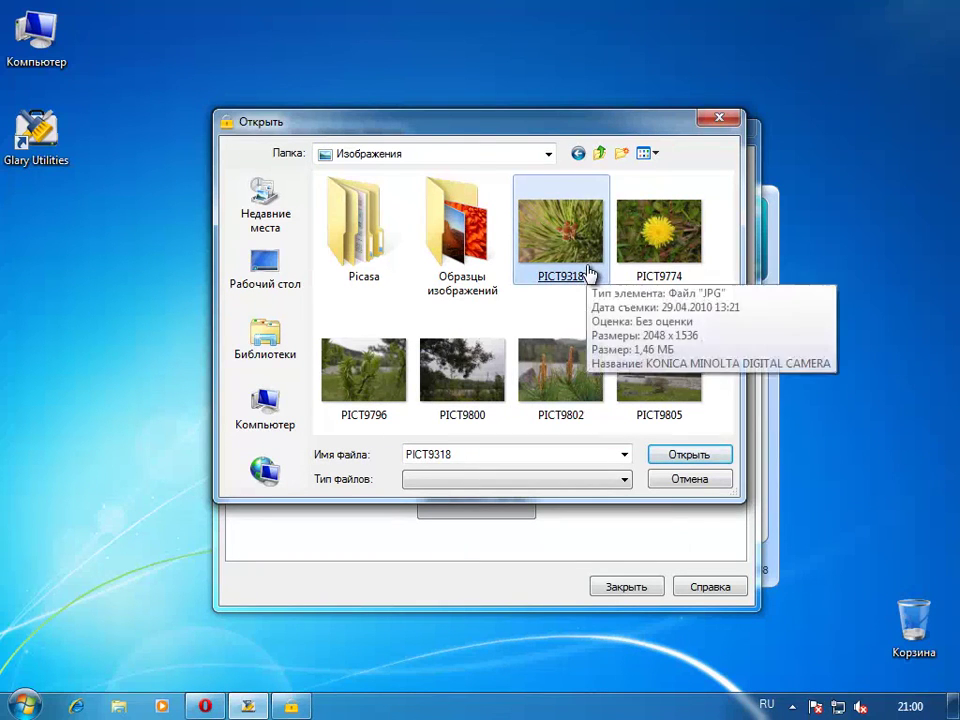
click(689, 456)
Encrypt PICT9318.JPG with an entered and confirmed encryption password, leaving the hint empty and both extra options off
click(468, 270)
text(*)
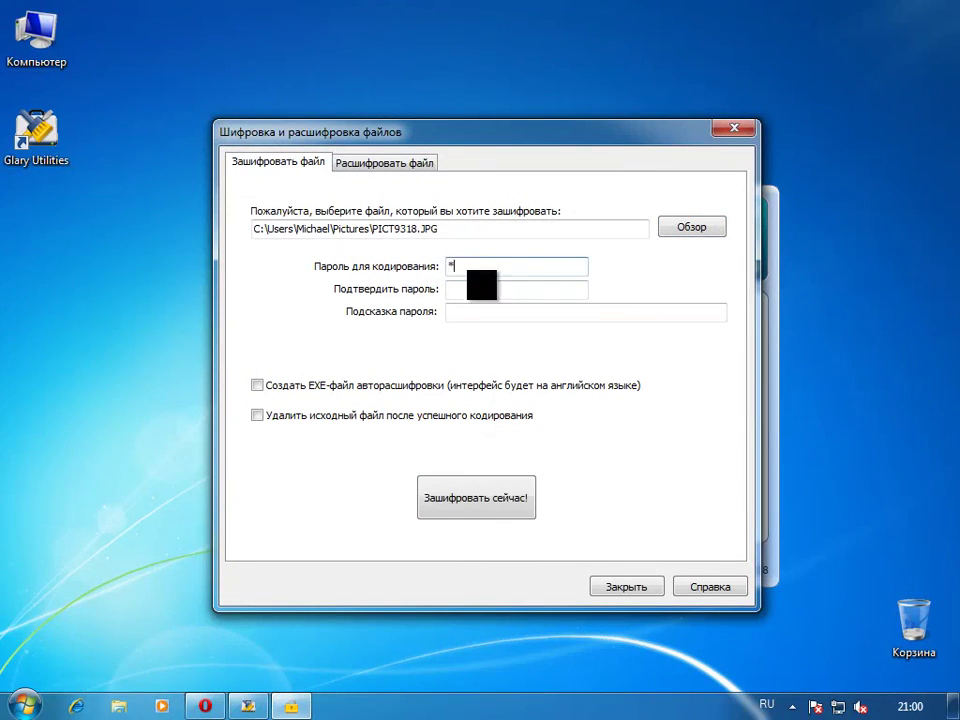
click(512, 289)
text(**)
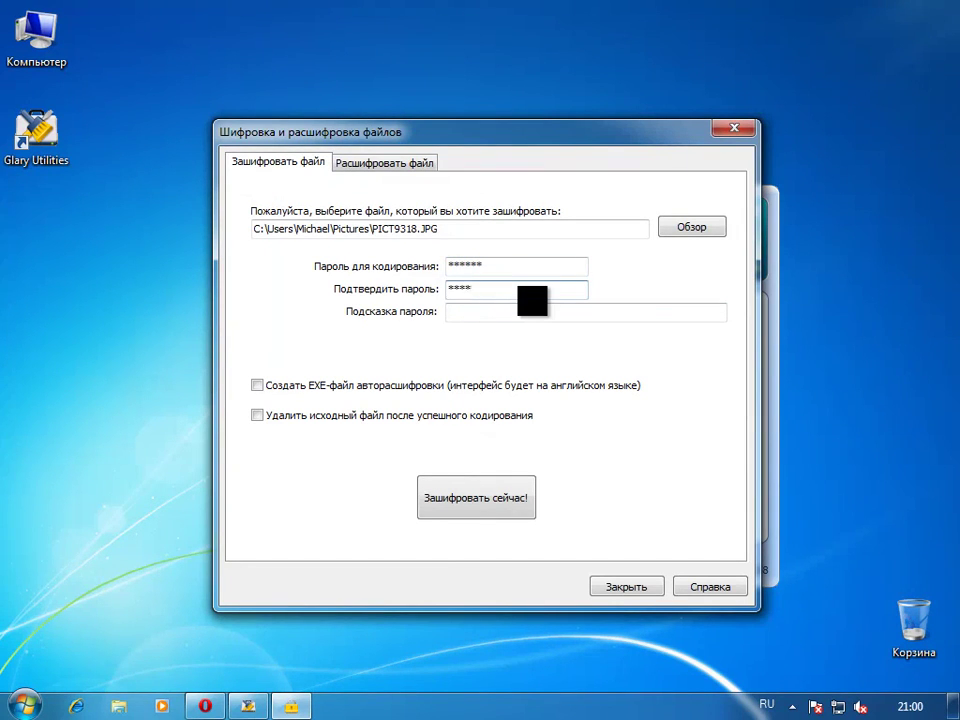
click(480, 314)
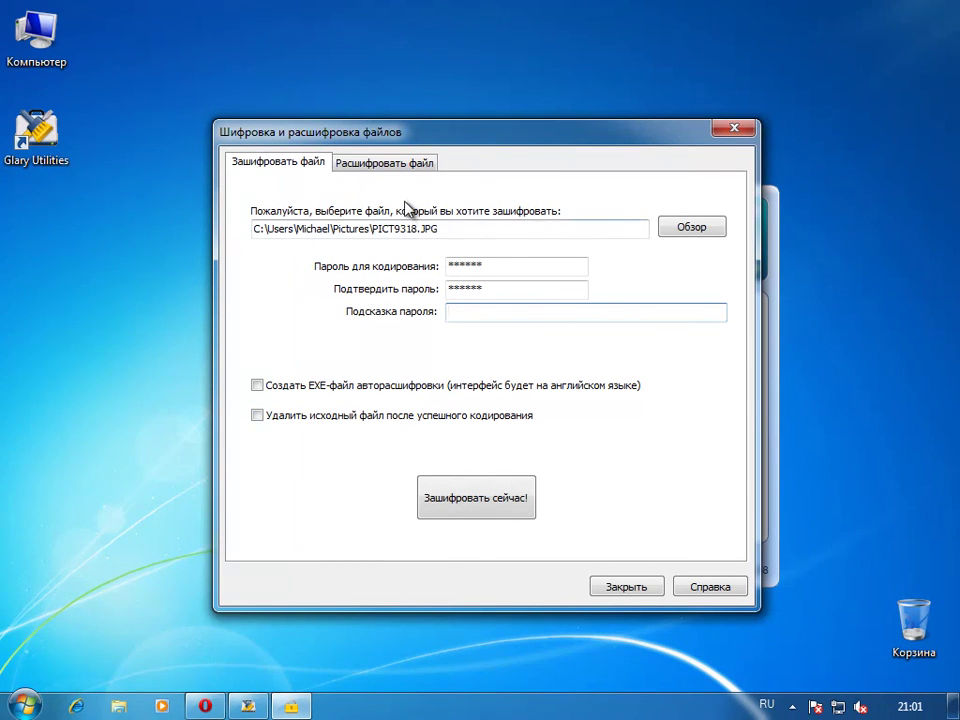
drag(452, 233, 150, 285)
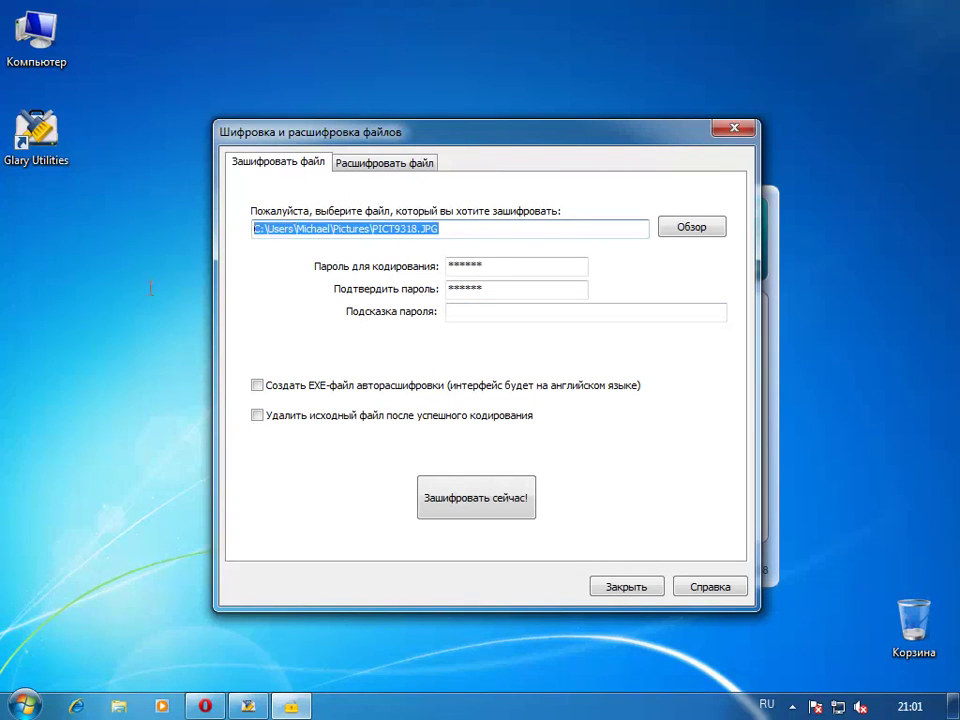
click(465, 506)
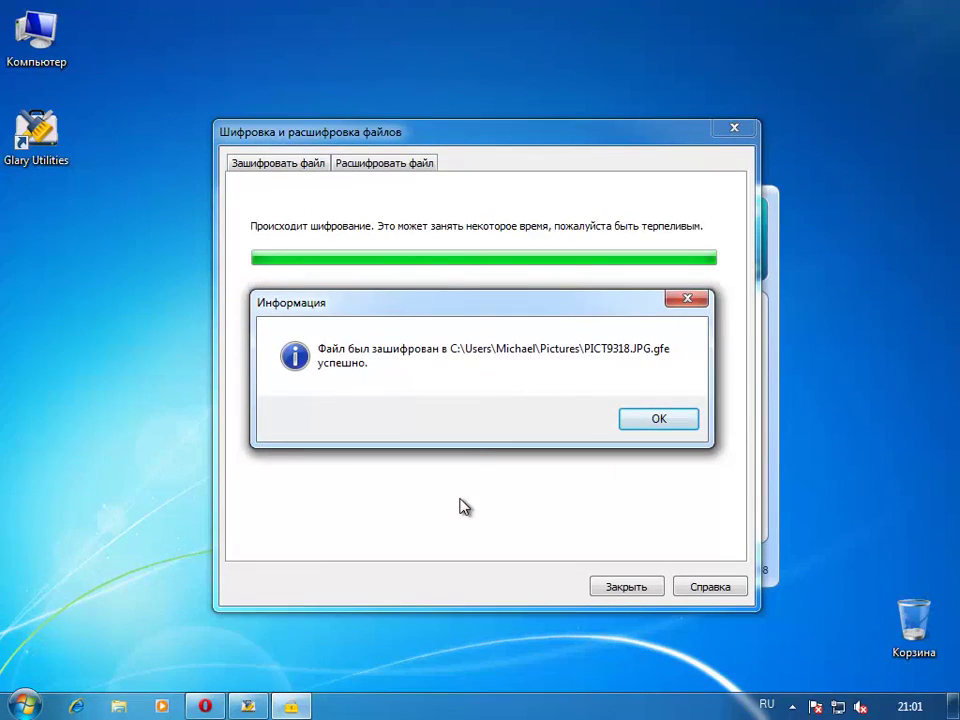
click(657, 422)
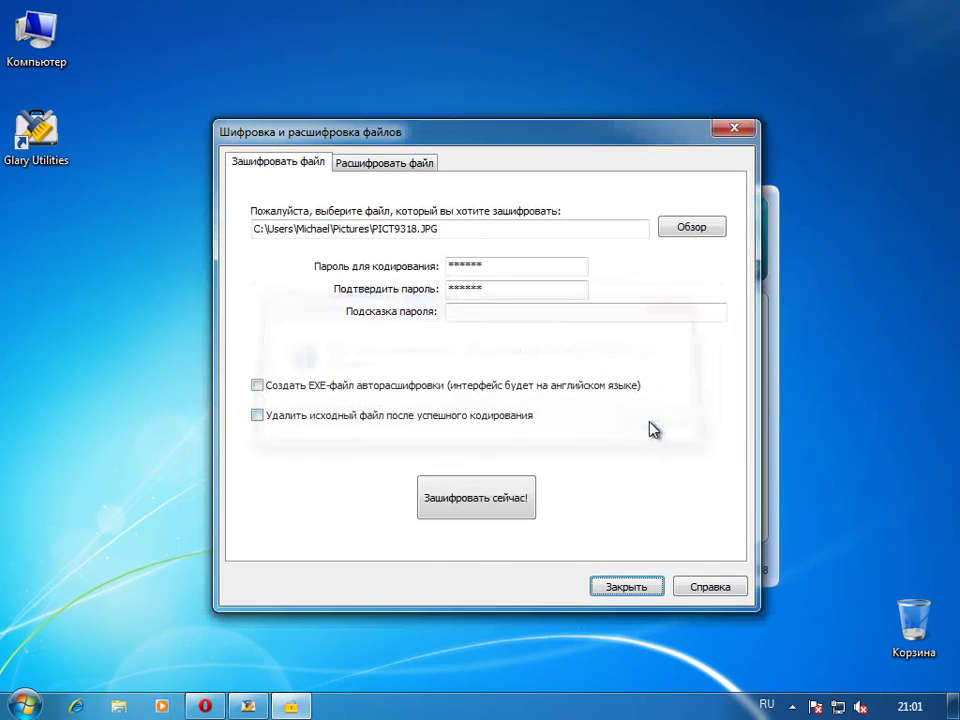
Open the "Изображения" library and examine the original PICT9318 and its encrypted copy, briefly opening the copy in the decryption tool
click(25, 704)
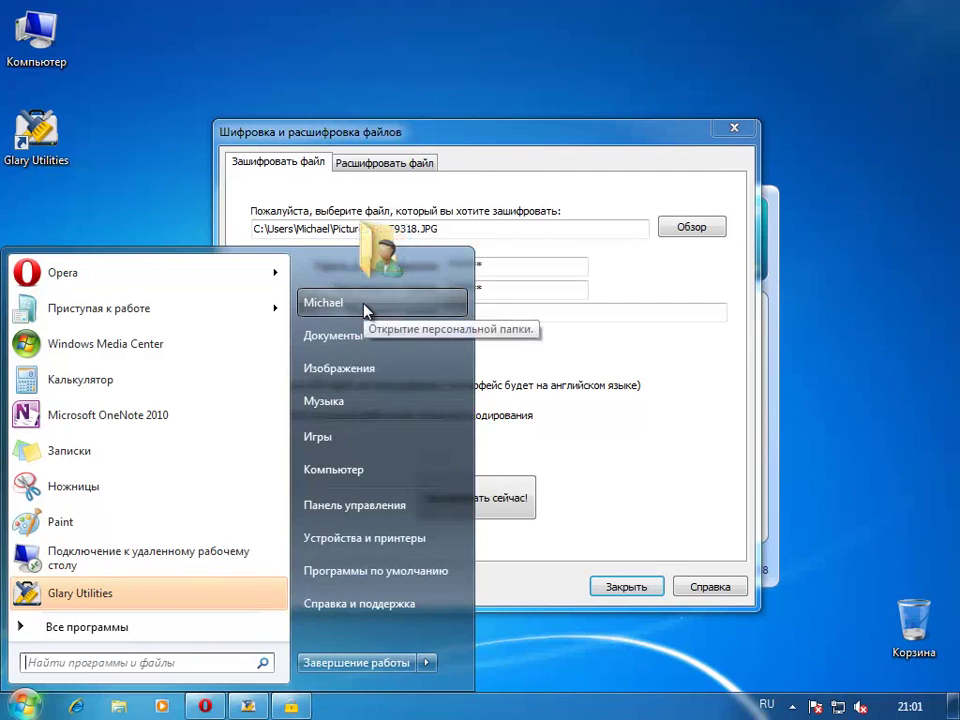
click(357, 369)
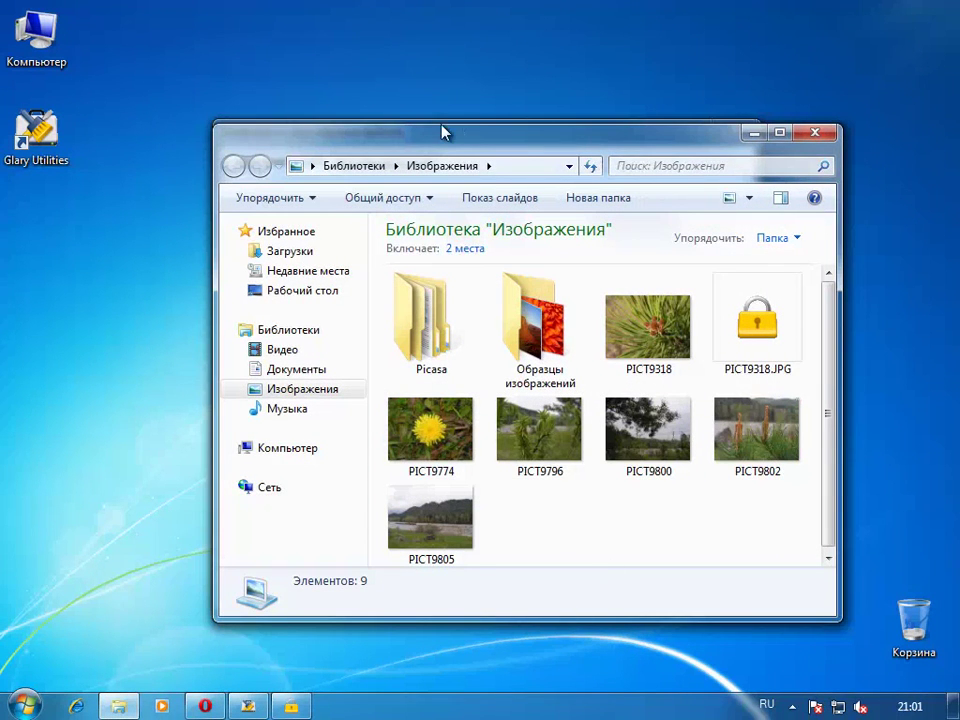
drag(481, 128, 349, 68)
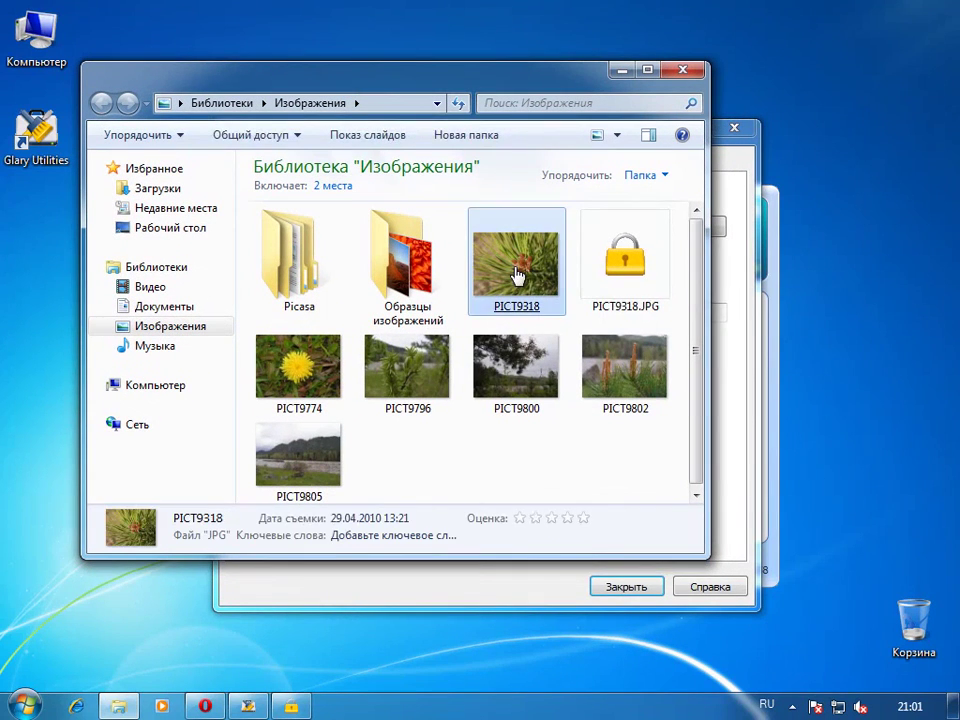
click(514, 274)
click(605, 282)
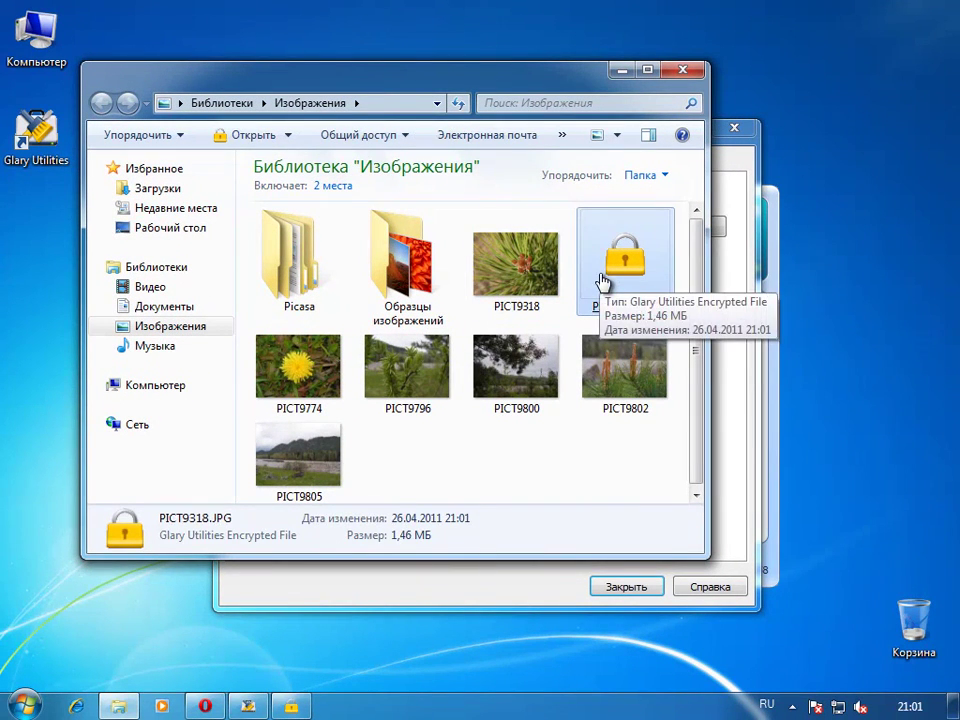
double_click(606, 285)
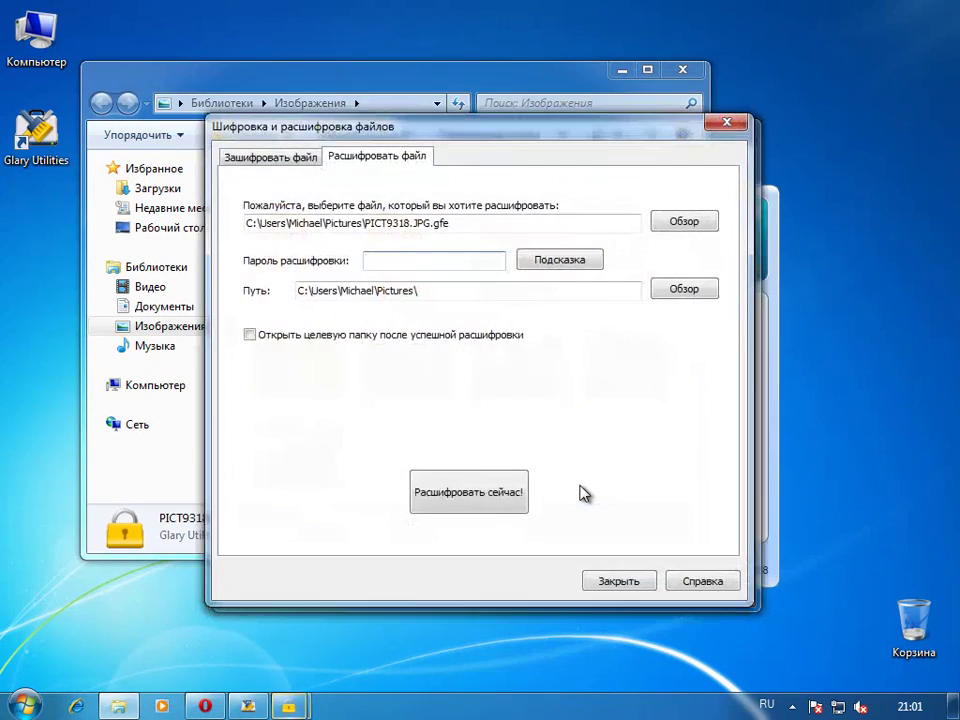
click(727, 123)
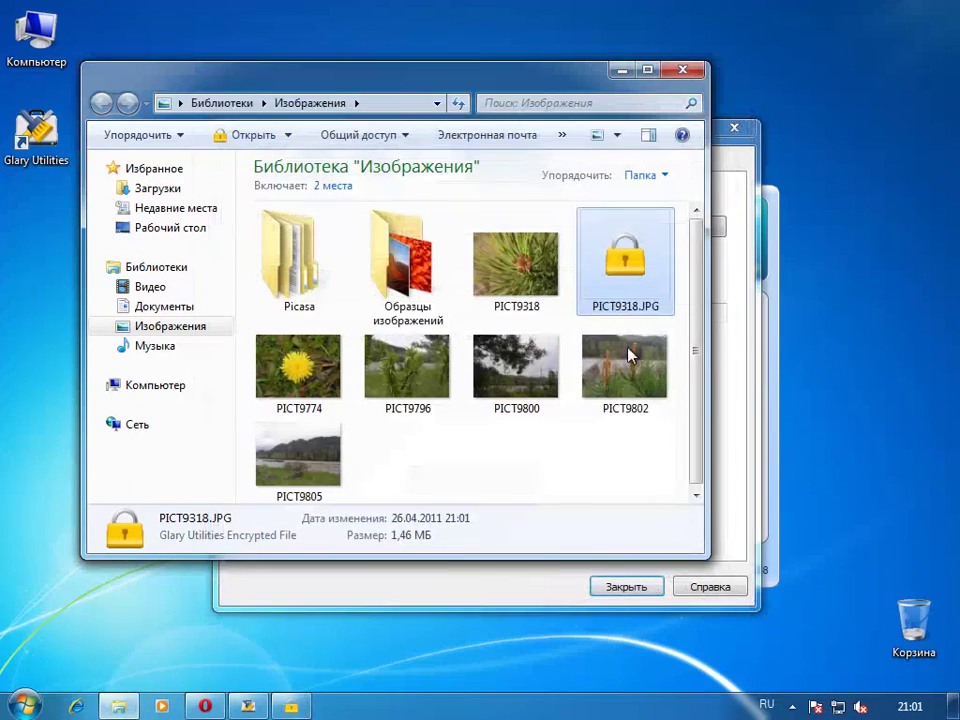
Decrypt PICT9318.JPG.gfe into the Pictures folder with the decryption password, close the tool, and select the PICT9318 picture
double_click(621, 282)
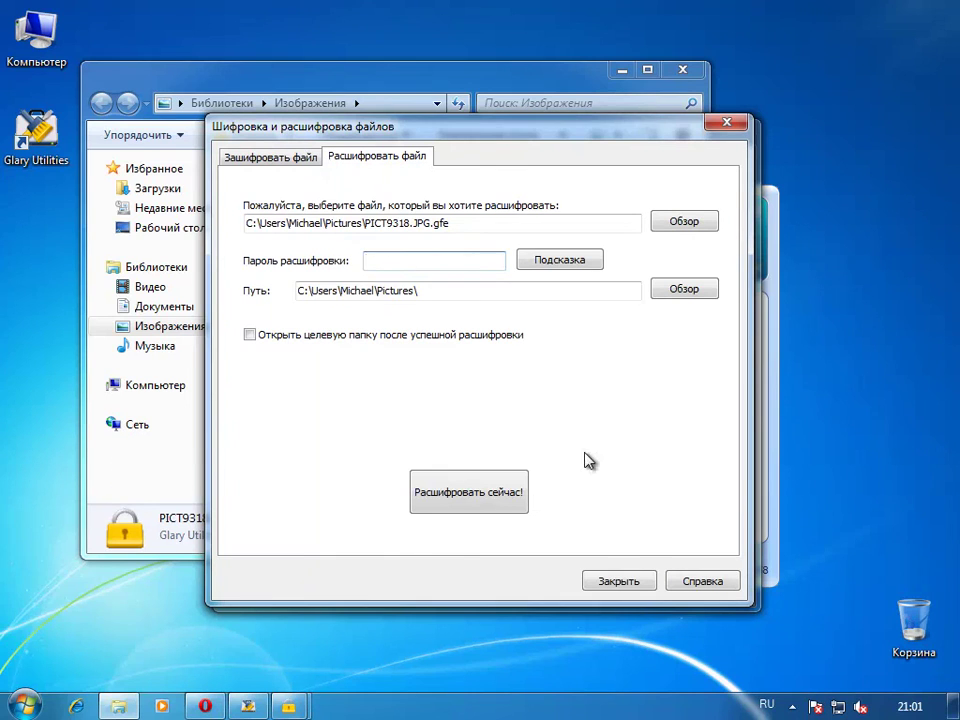
click(377, 259)
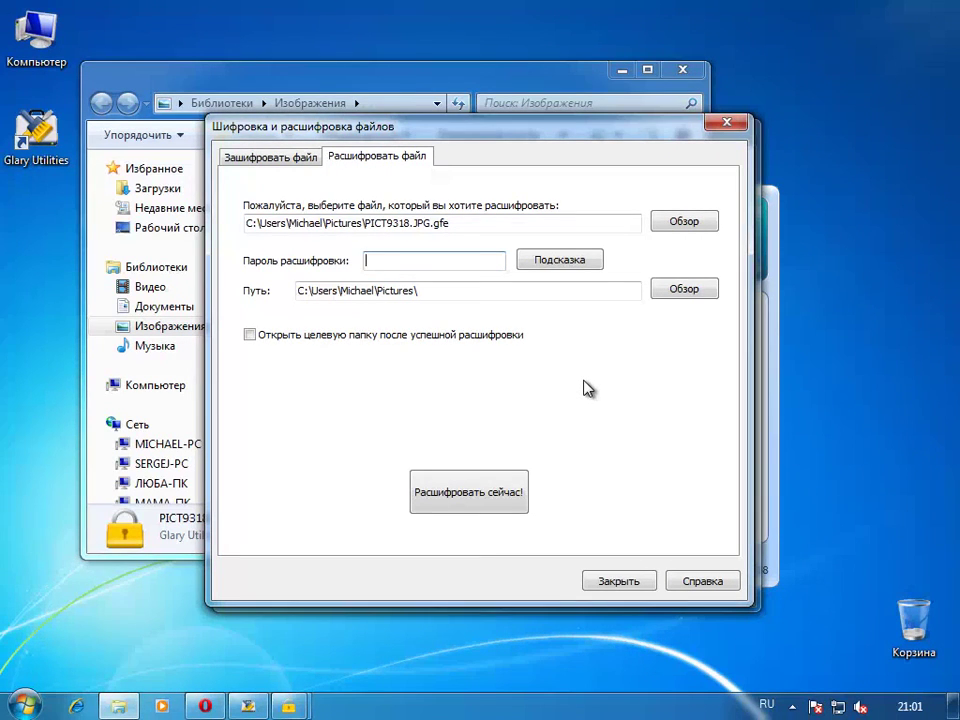
text(******)
click(510, 499)
click(545, 421)
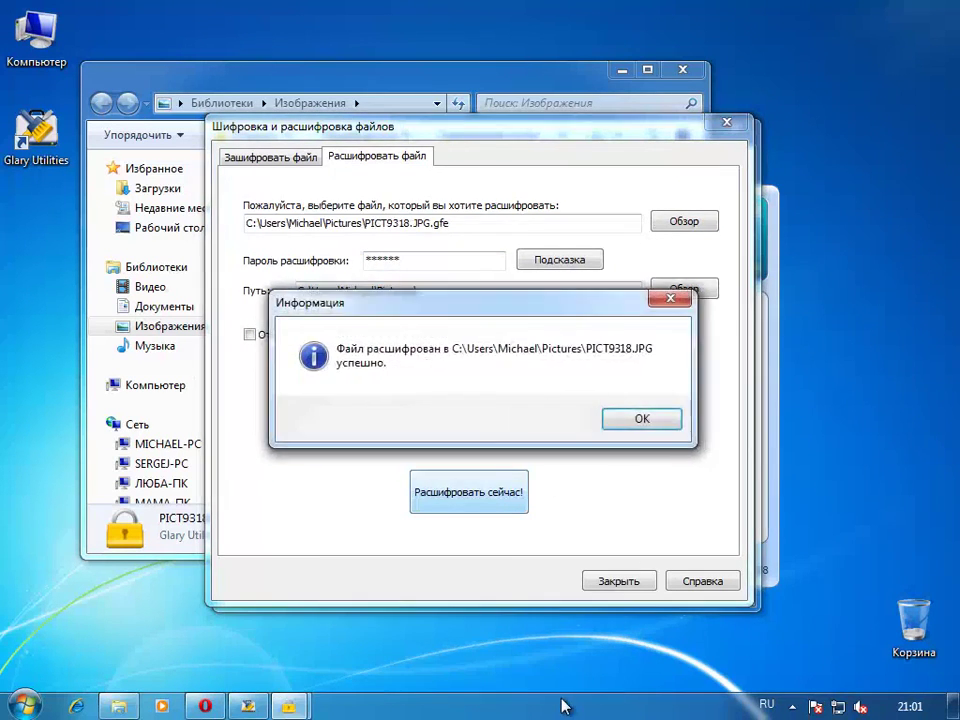
click(621, 423)
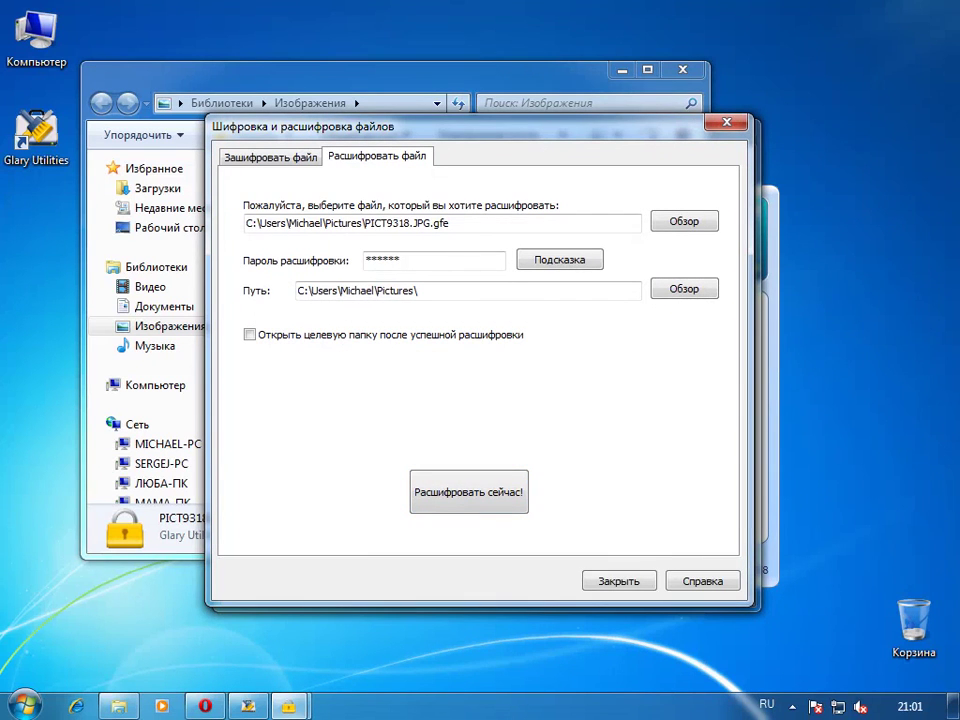
click(636, 586)
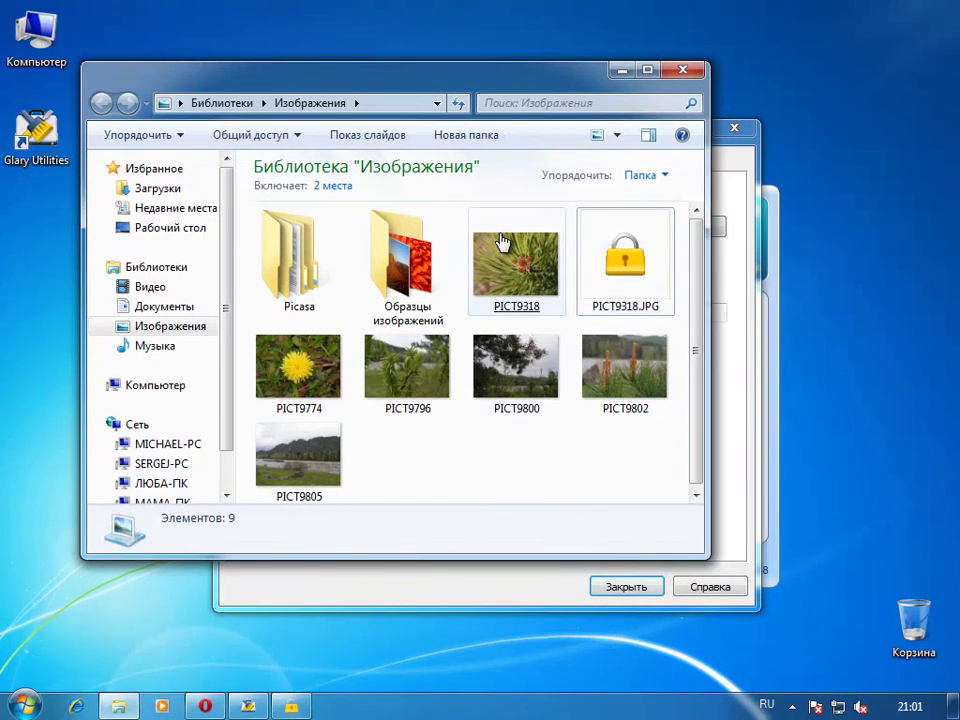
click(503, 243)
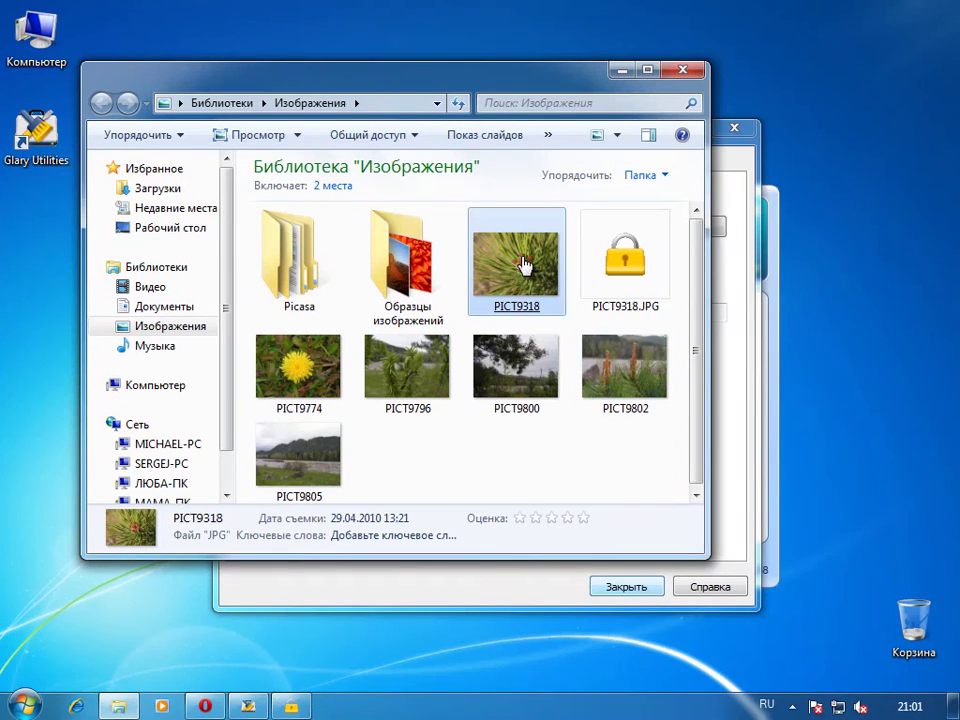